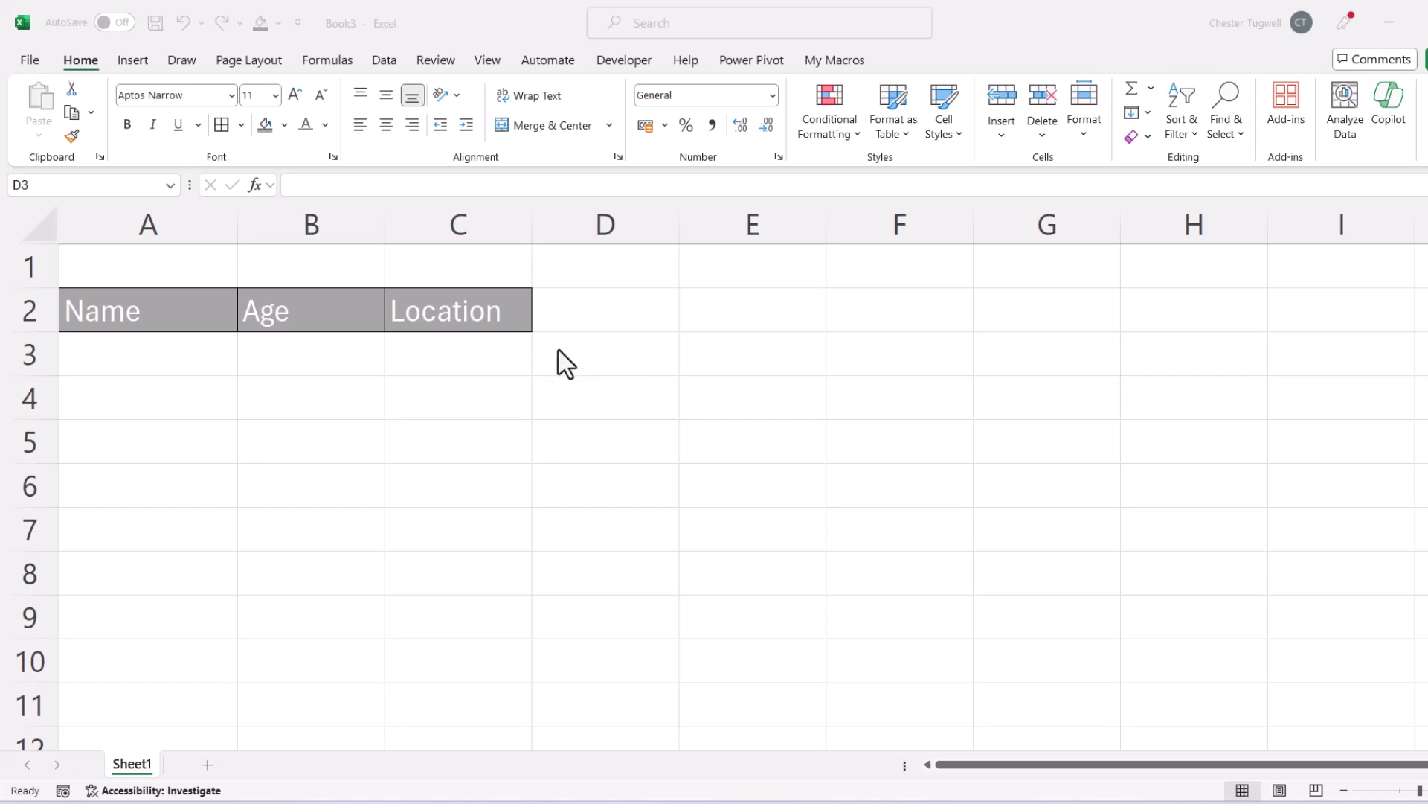
Start an OR formula in D3 with the first condition A3<>""
{"action": "left_click", "coordinate": [630, 356]}
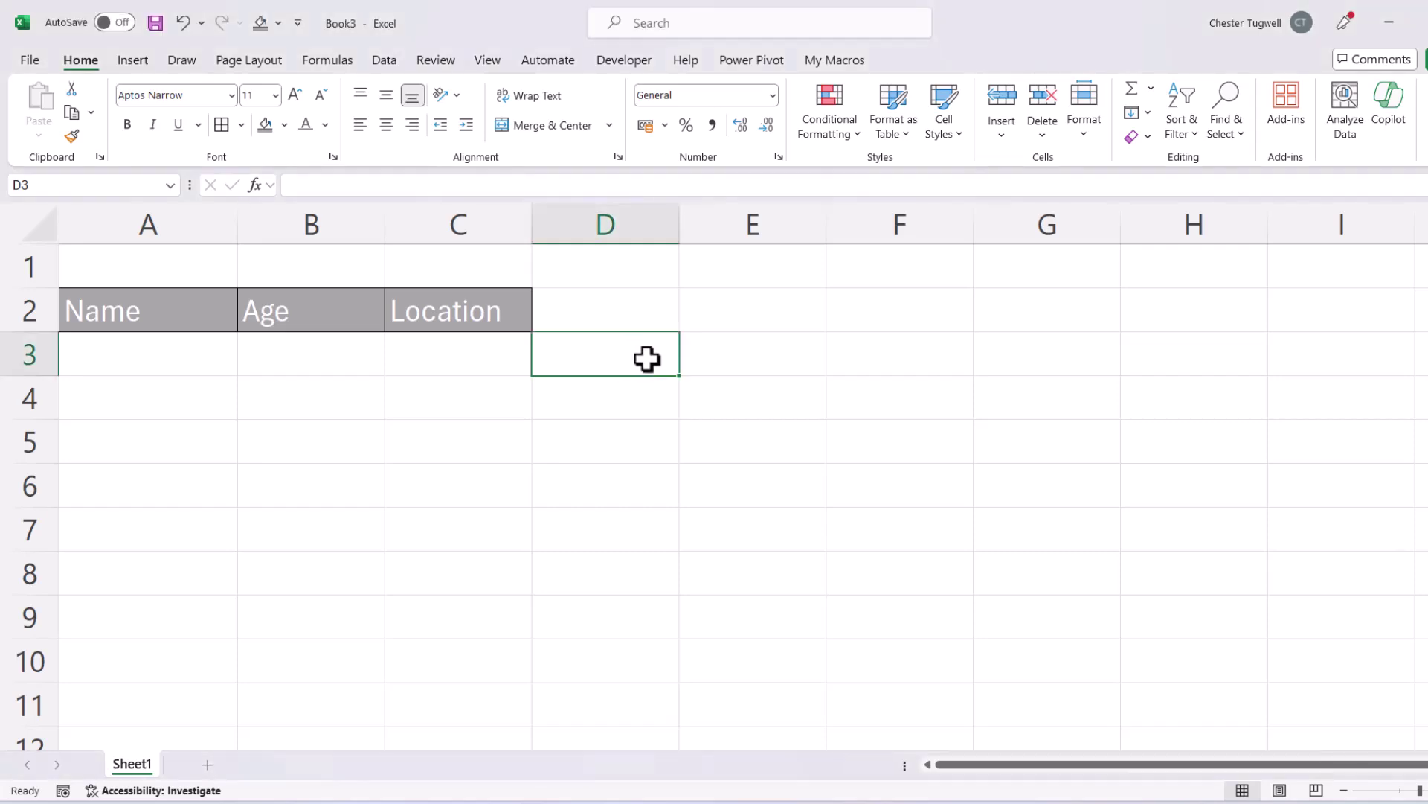
{"action": "type", "text": "="}
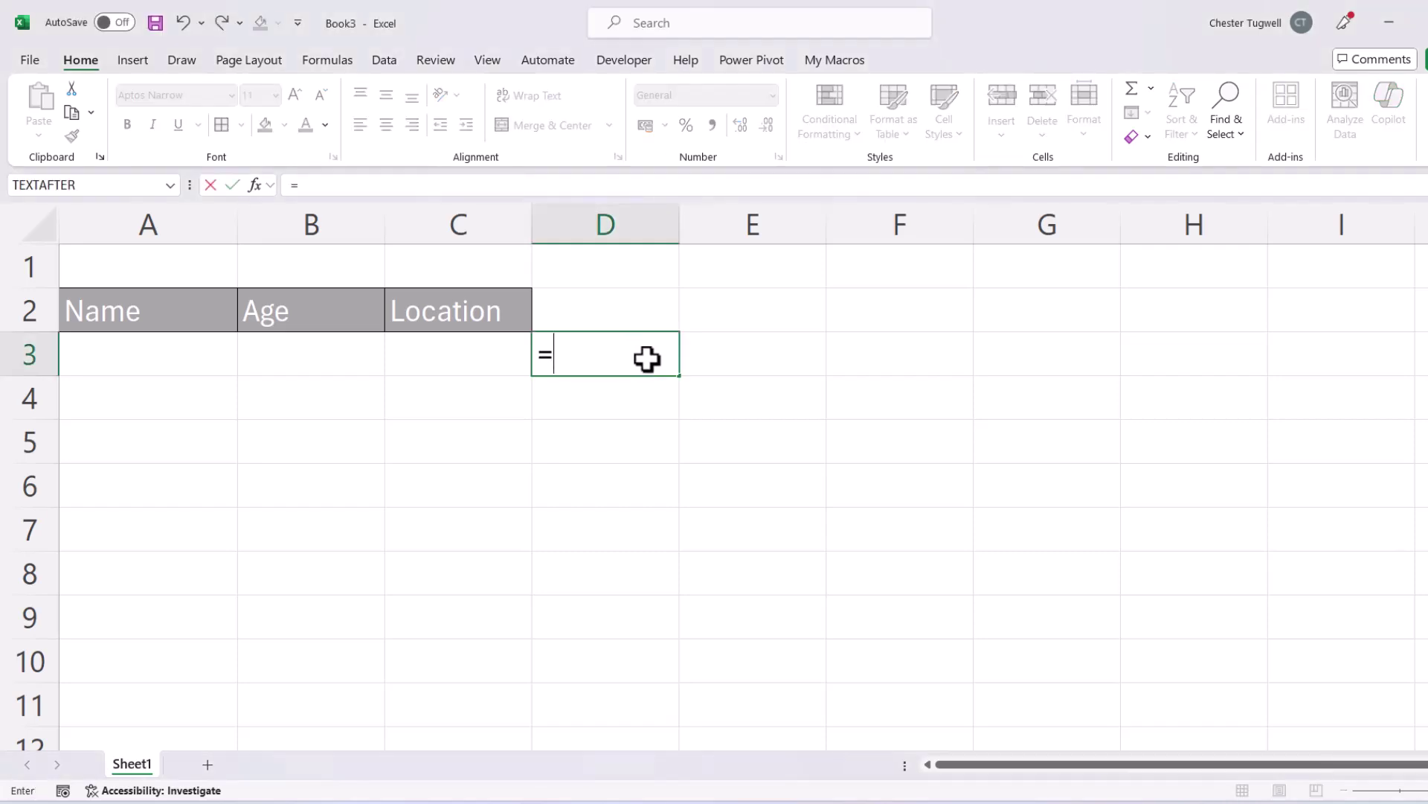
{"action": "type", "text": "OR("}
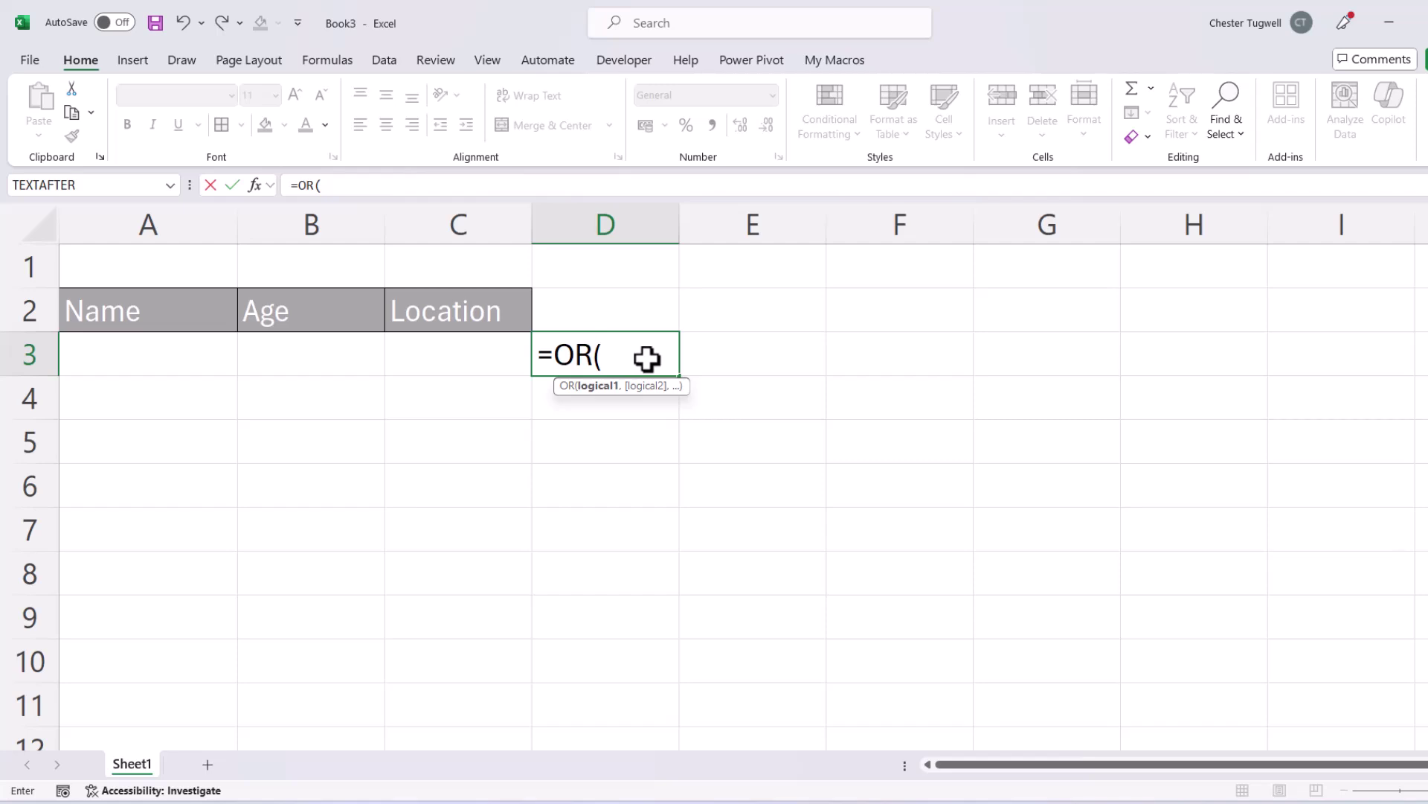
{"action": "left_click", "coordinate": [167, 358]}
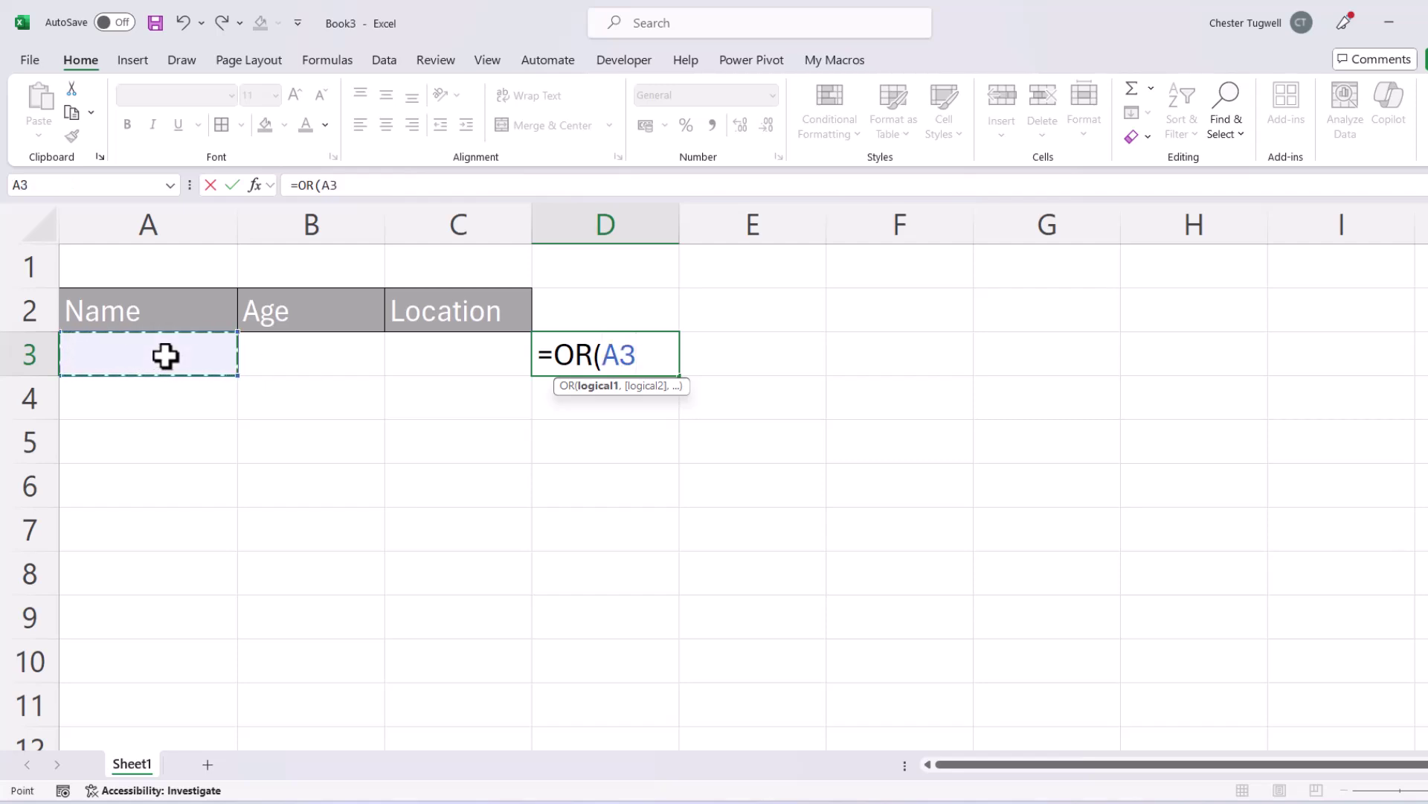
{"action": "type", "text": "<>"}
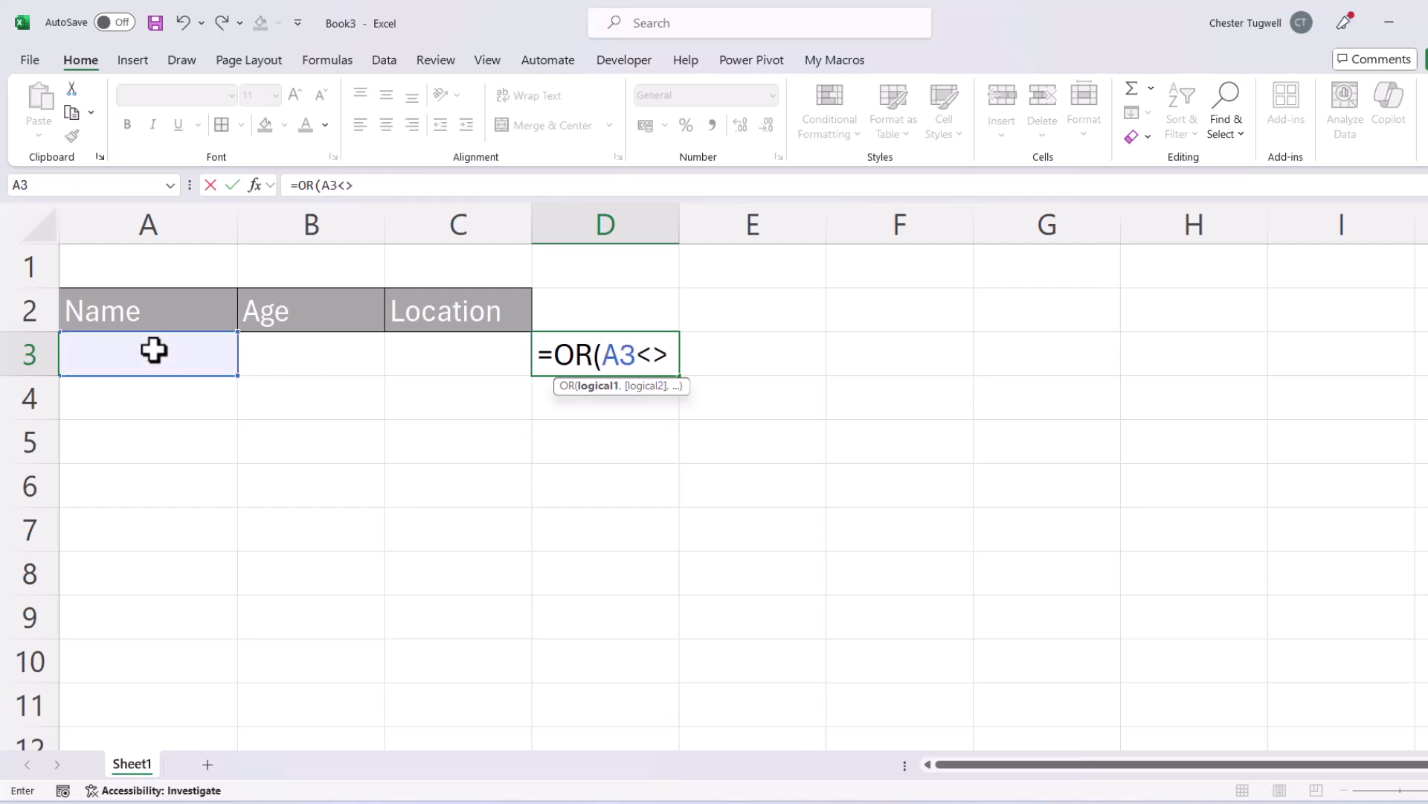
{"action": "type", "text": "\"\""}
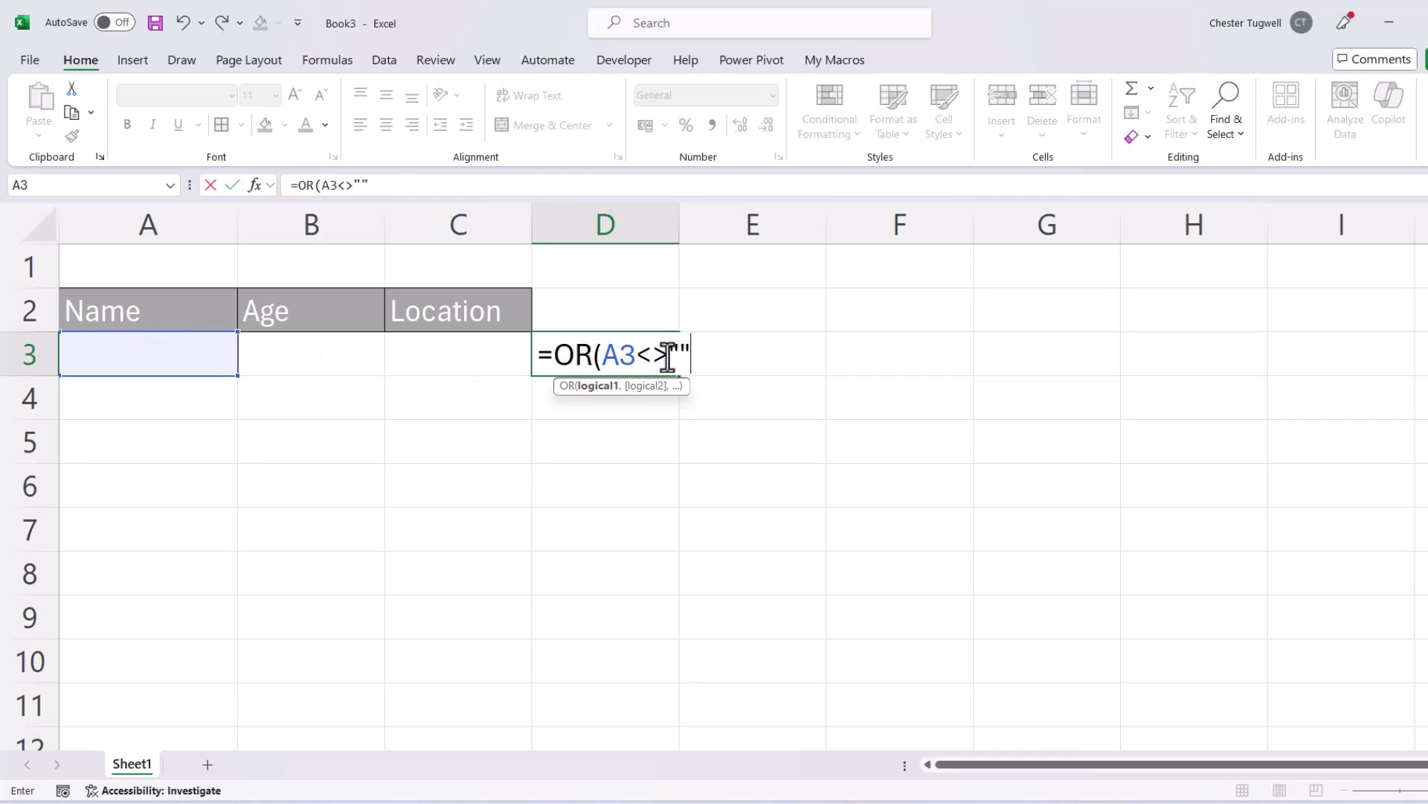
{"action": "left_click_drag", "start_coordinate": [668, 354], "coordinate": [636, 354]}
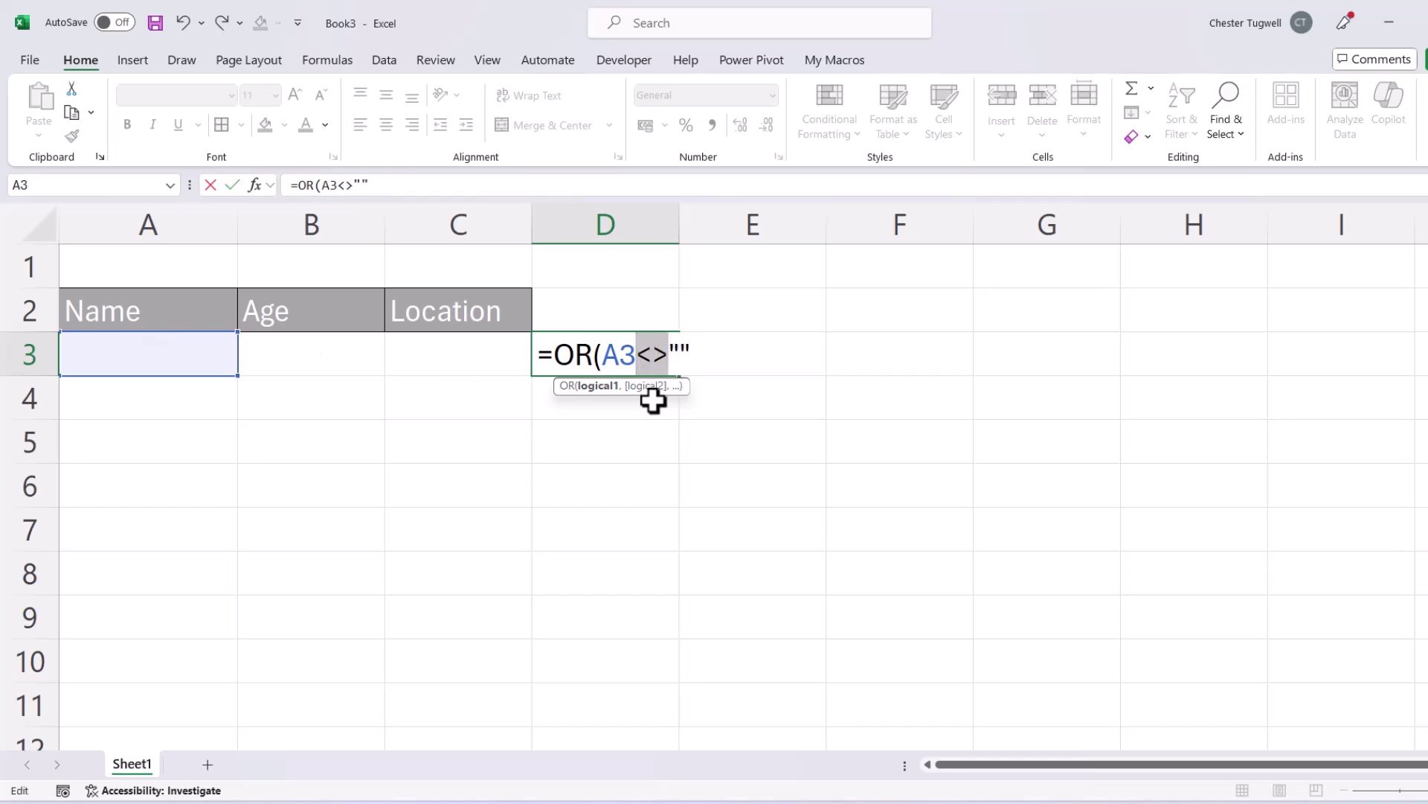
{"action": "left_click", "coordinate": [644, 354]}
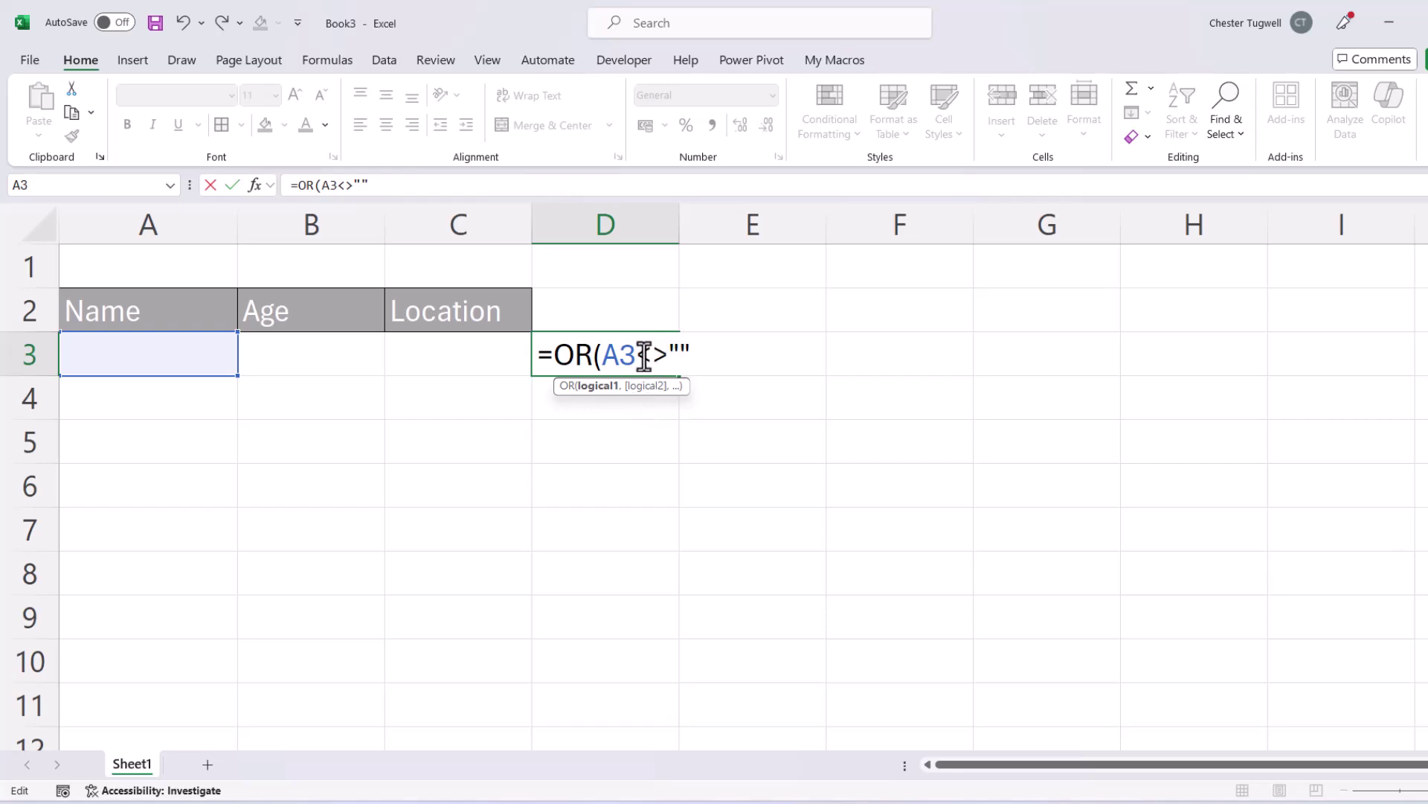
{"action": "left_click_drag", "start_coordinate": [654, 355], "coordinate": [689, 351]}
{"action": "left_click", "coordinate": [673, 353]}
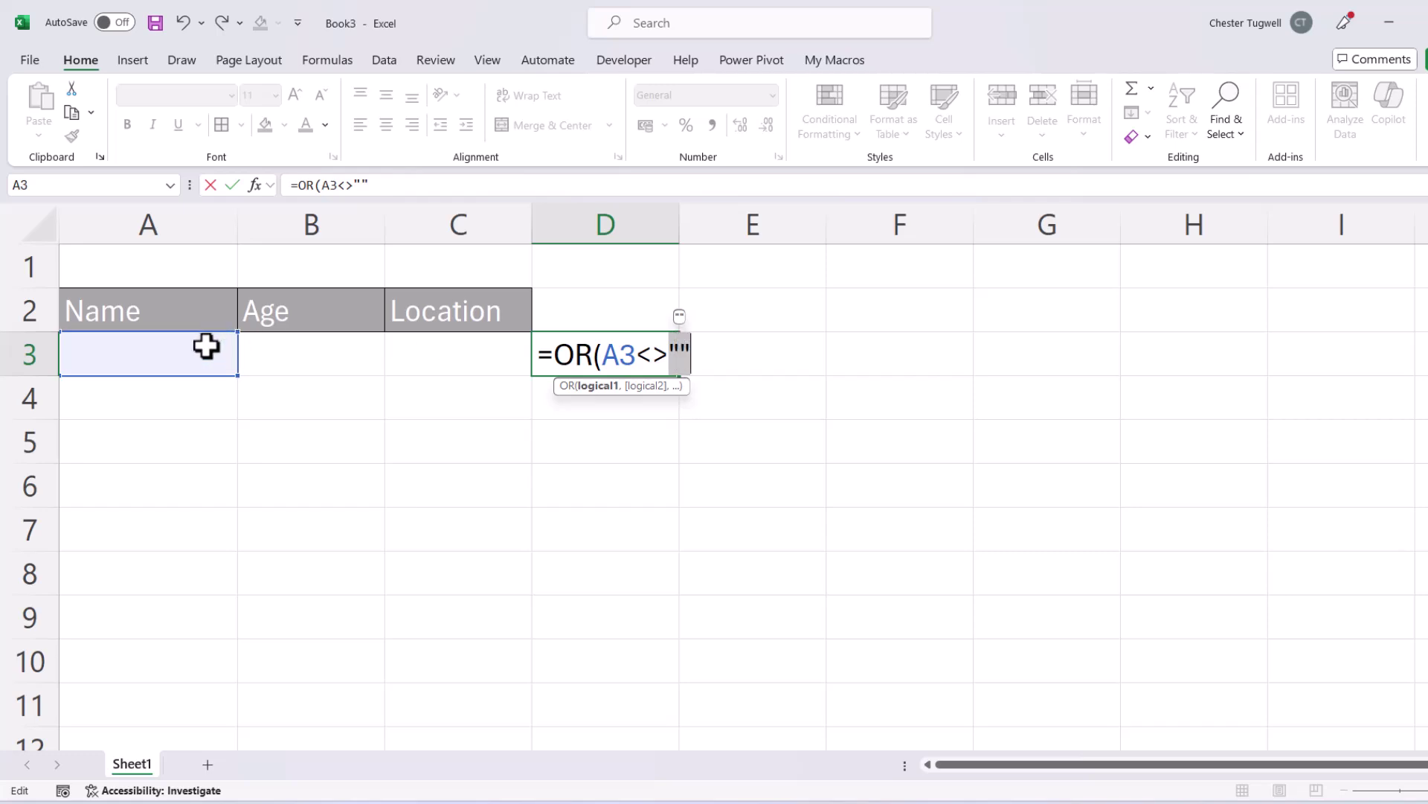
Add the B3<>"" and C3 not-blank conditions to the OR formula
{"action": "left_click", "coordinate": [699, 363]}
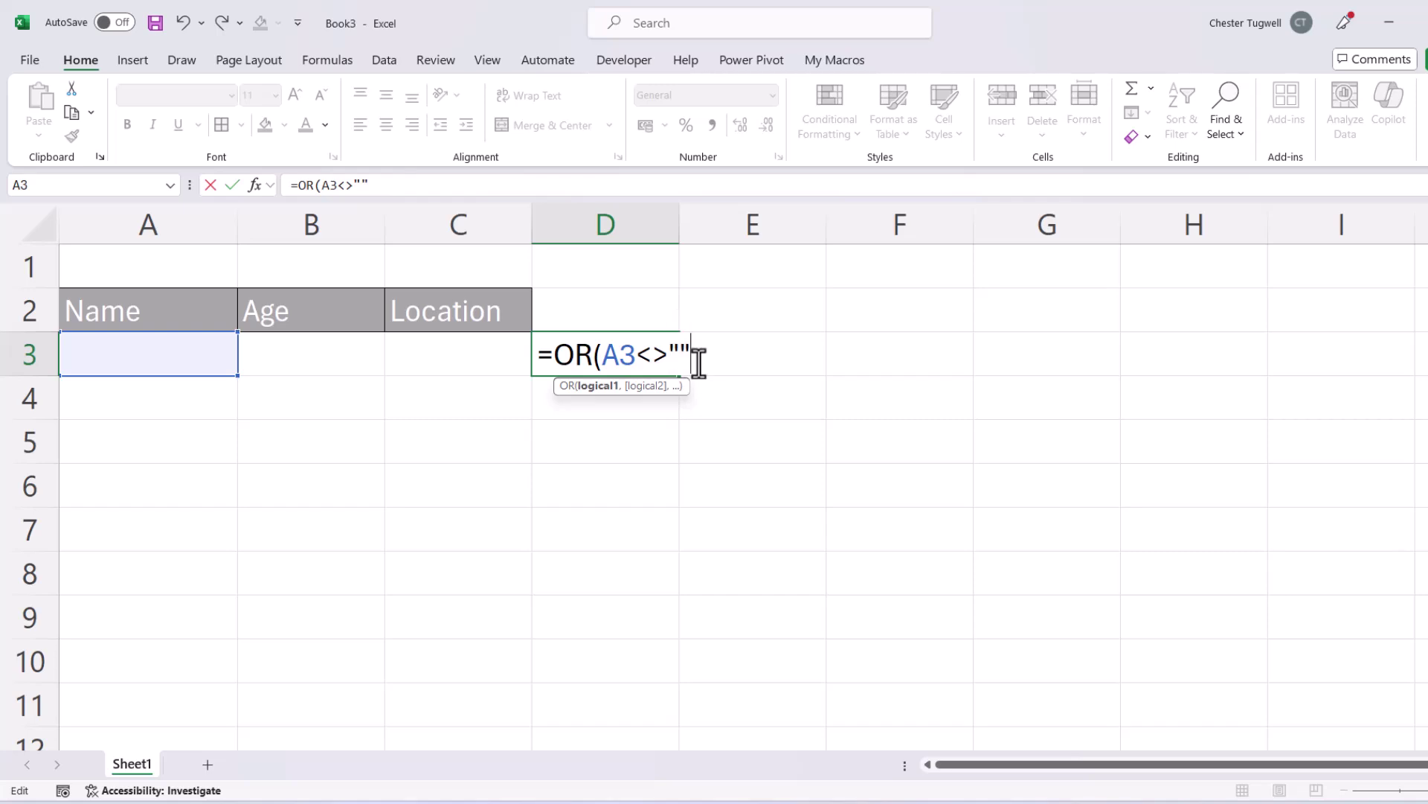
{"action": "type", "text": ","}
{"action": "left_click", "coordinate": [318, 358]}
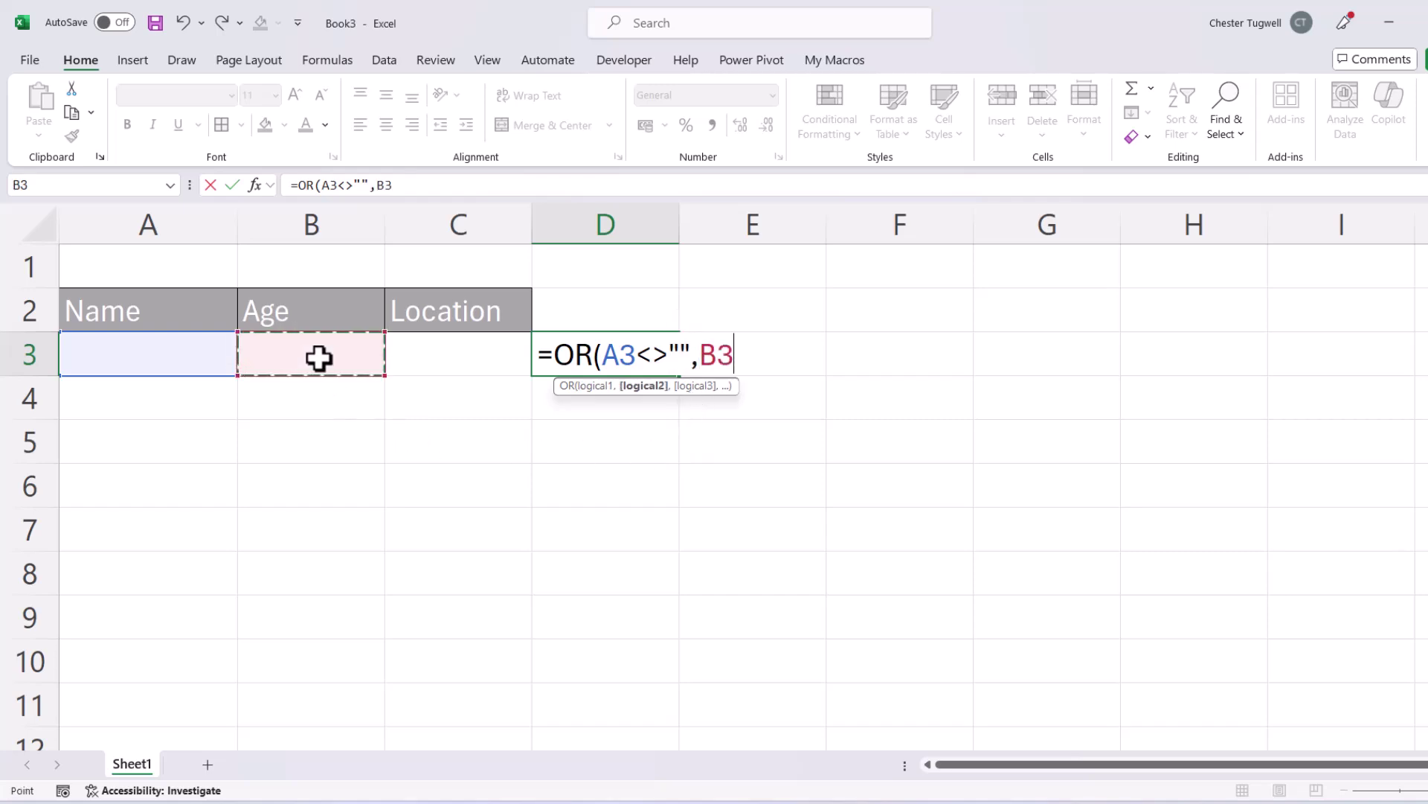
{"action": "type", "text": "<>"}
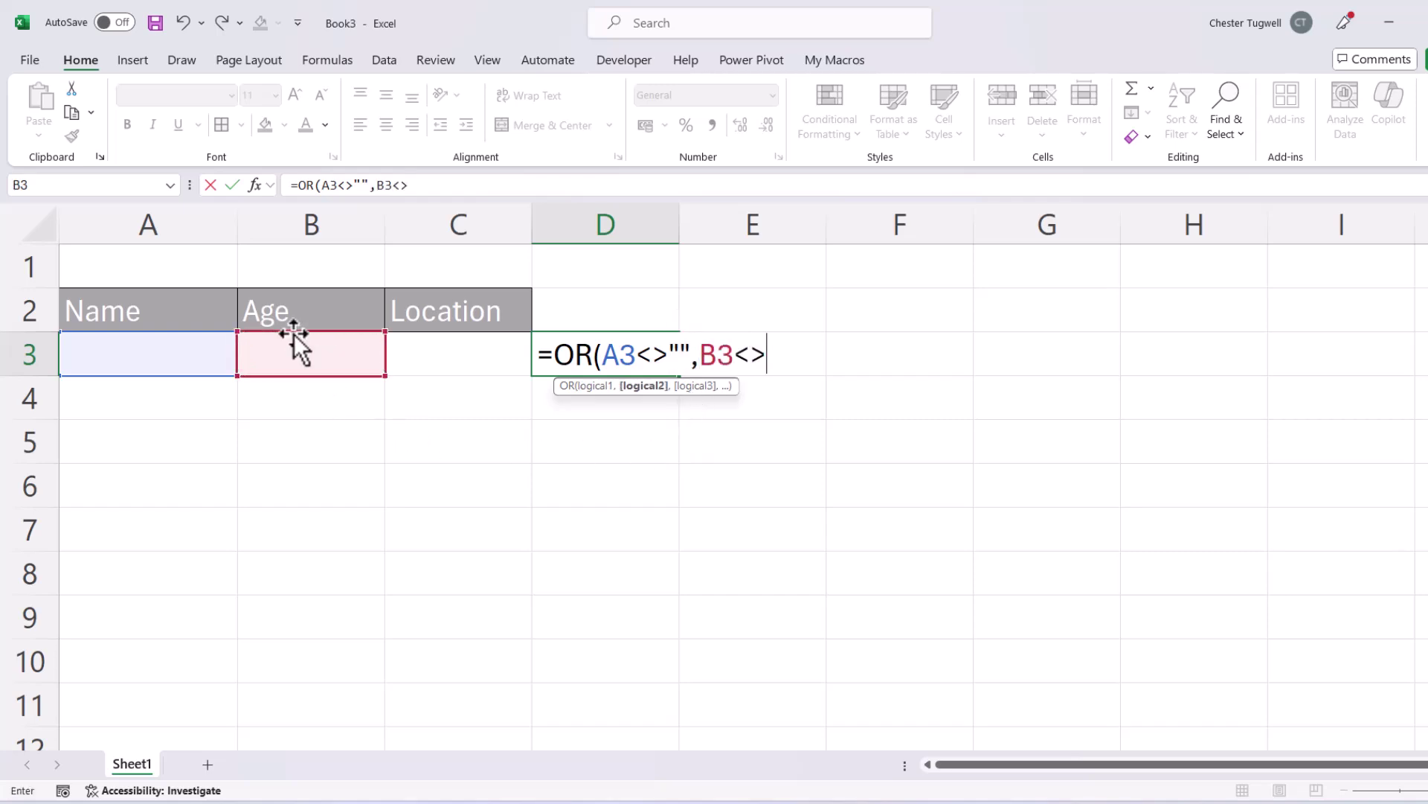
{"action": "type", "text": "\"\","}
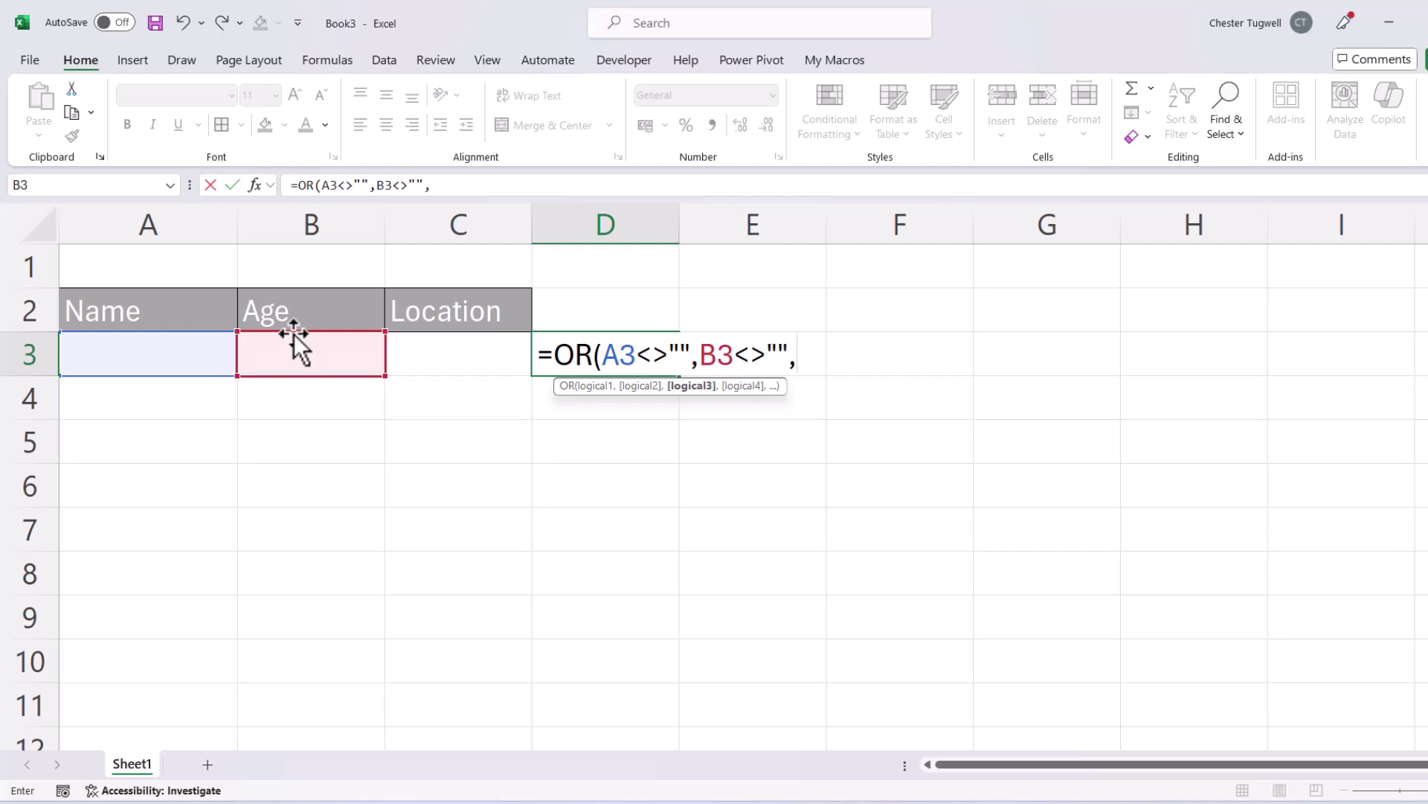
{"action": "left_click", "coordinate": [475, 358]}
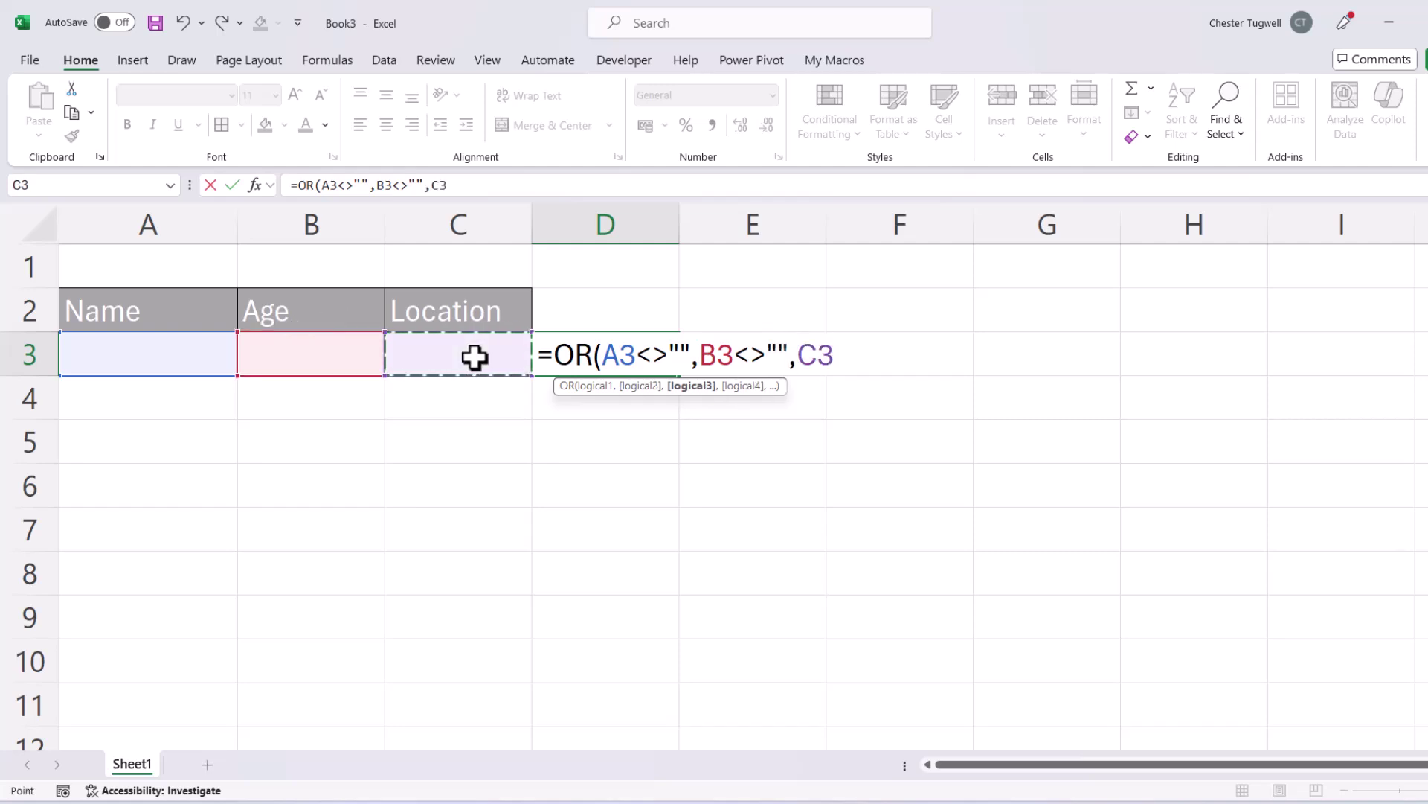
{"action": "type", "text": "<>\""}
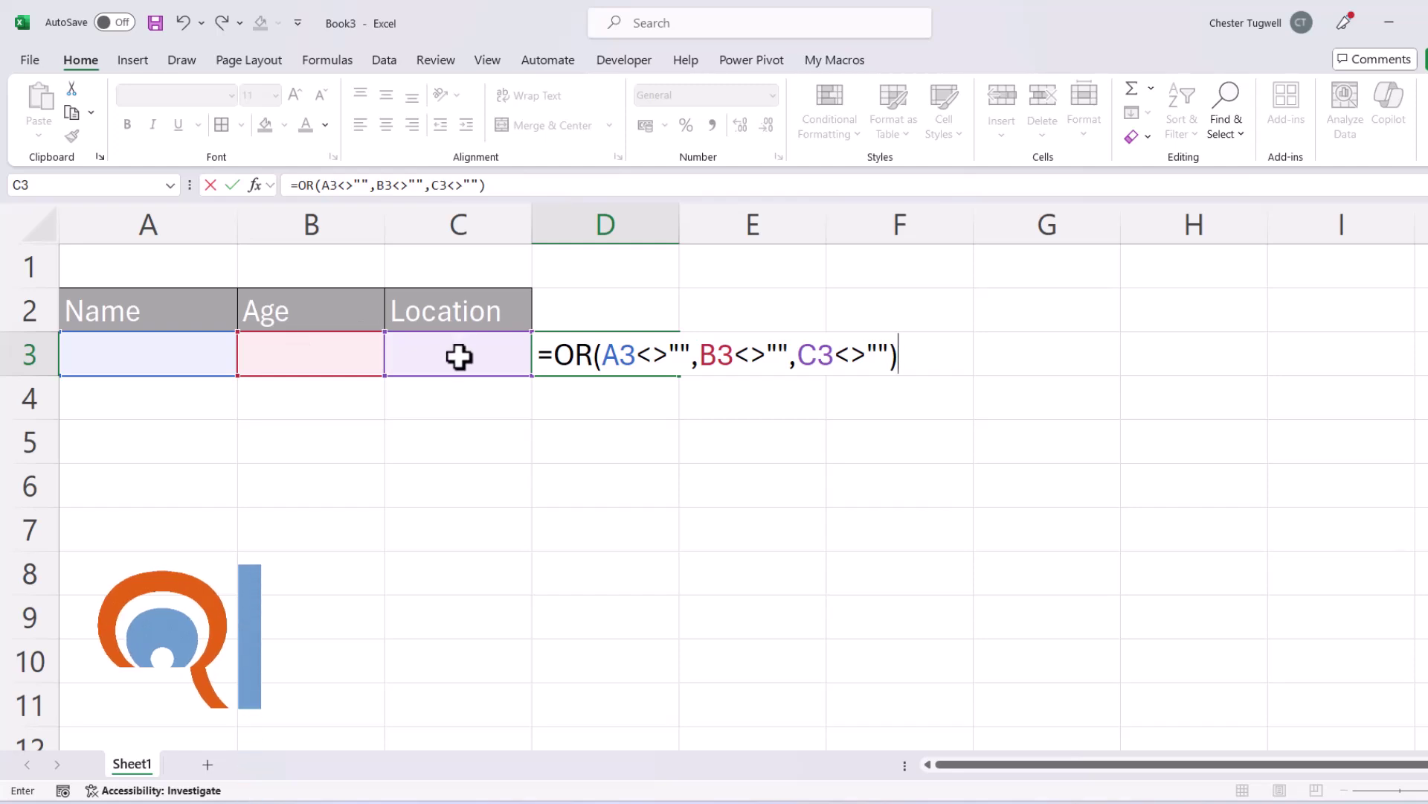
Lock the columns as $A3, $B3 and $C3 and enter the formula, which shows FALSE
{"action": "left_click", "coordinate": [604, 357]}
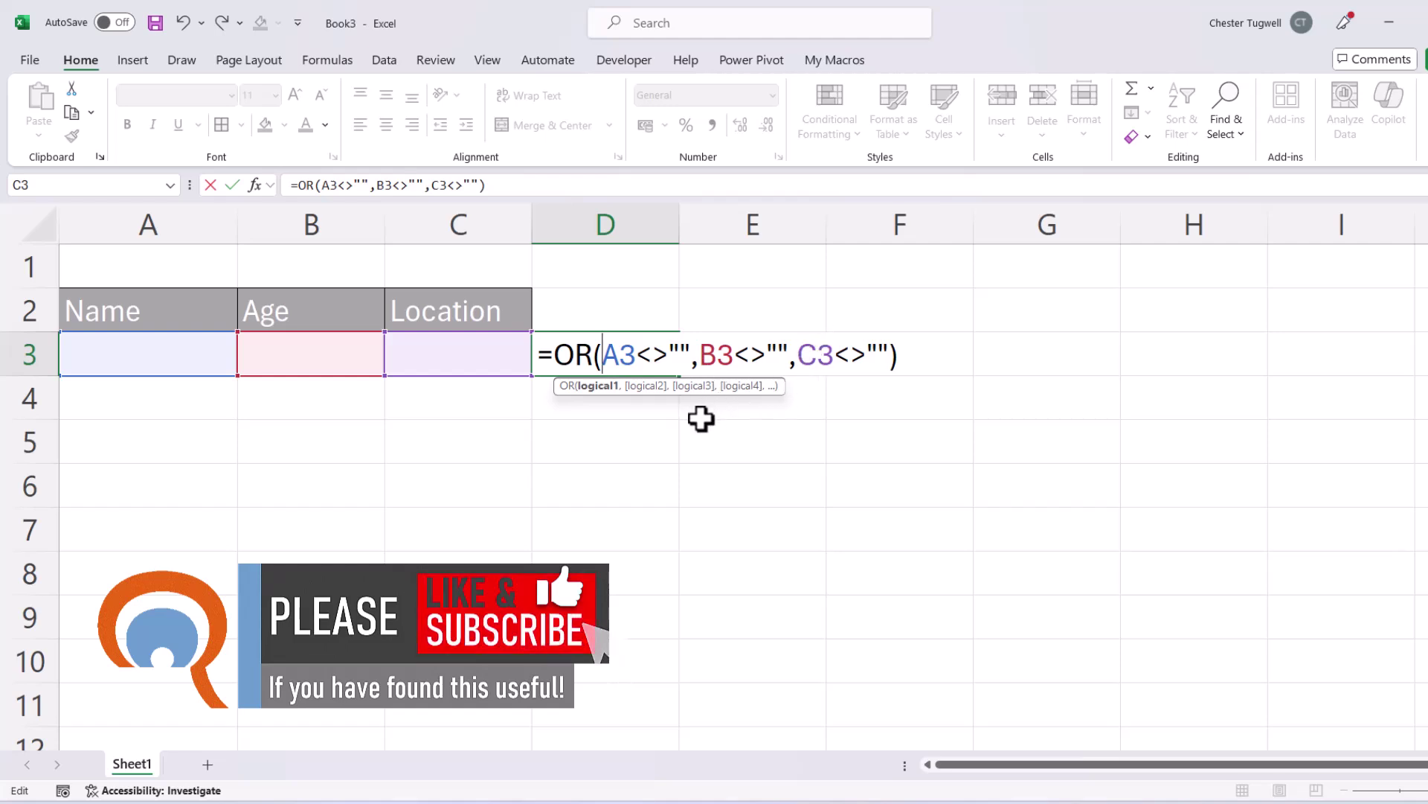
{"action": "type", "text": "$"}
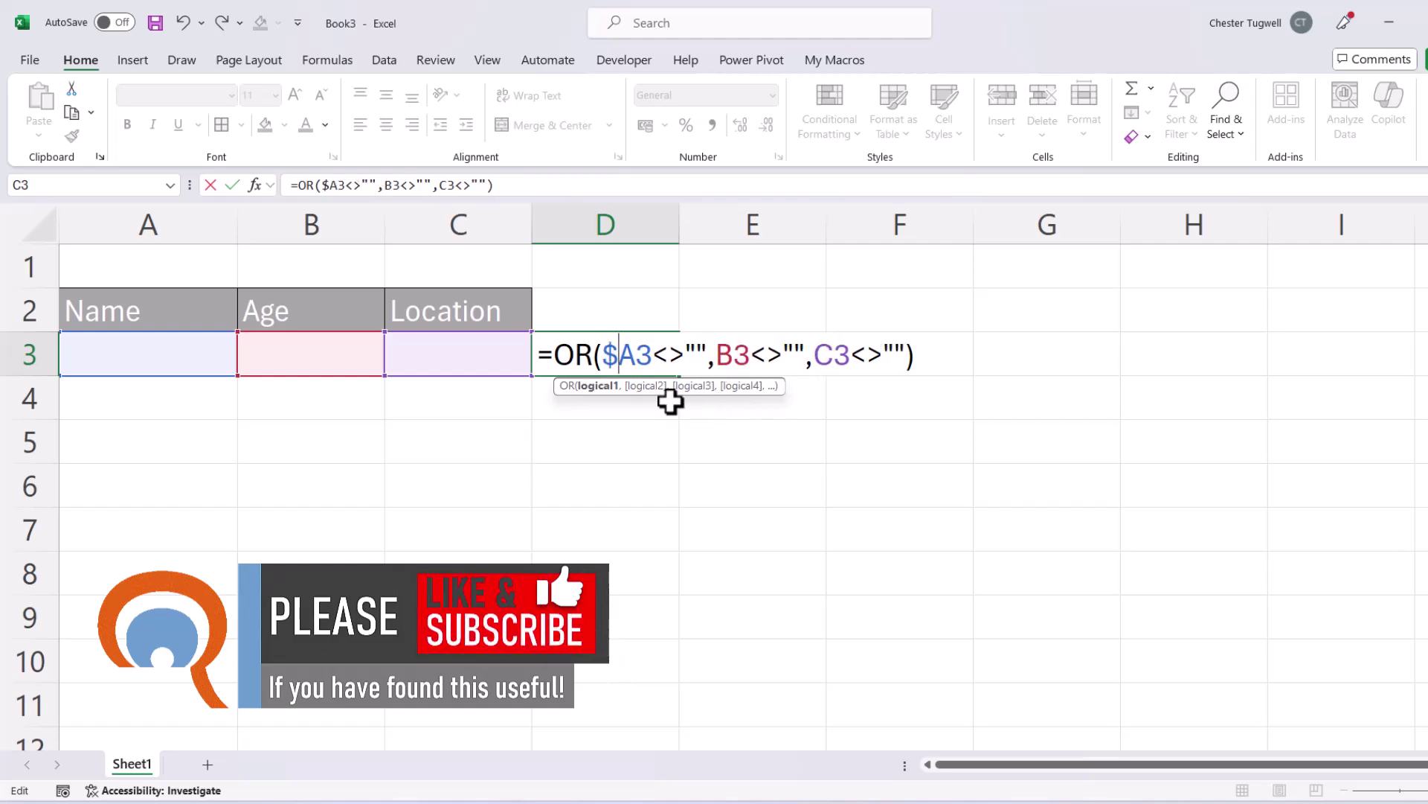
{"action": "left_click", "coordinate": [718, 356]}
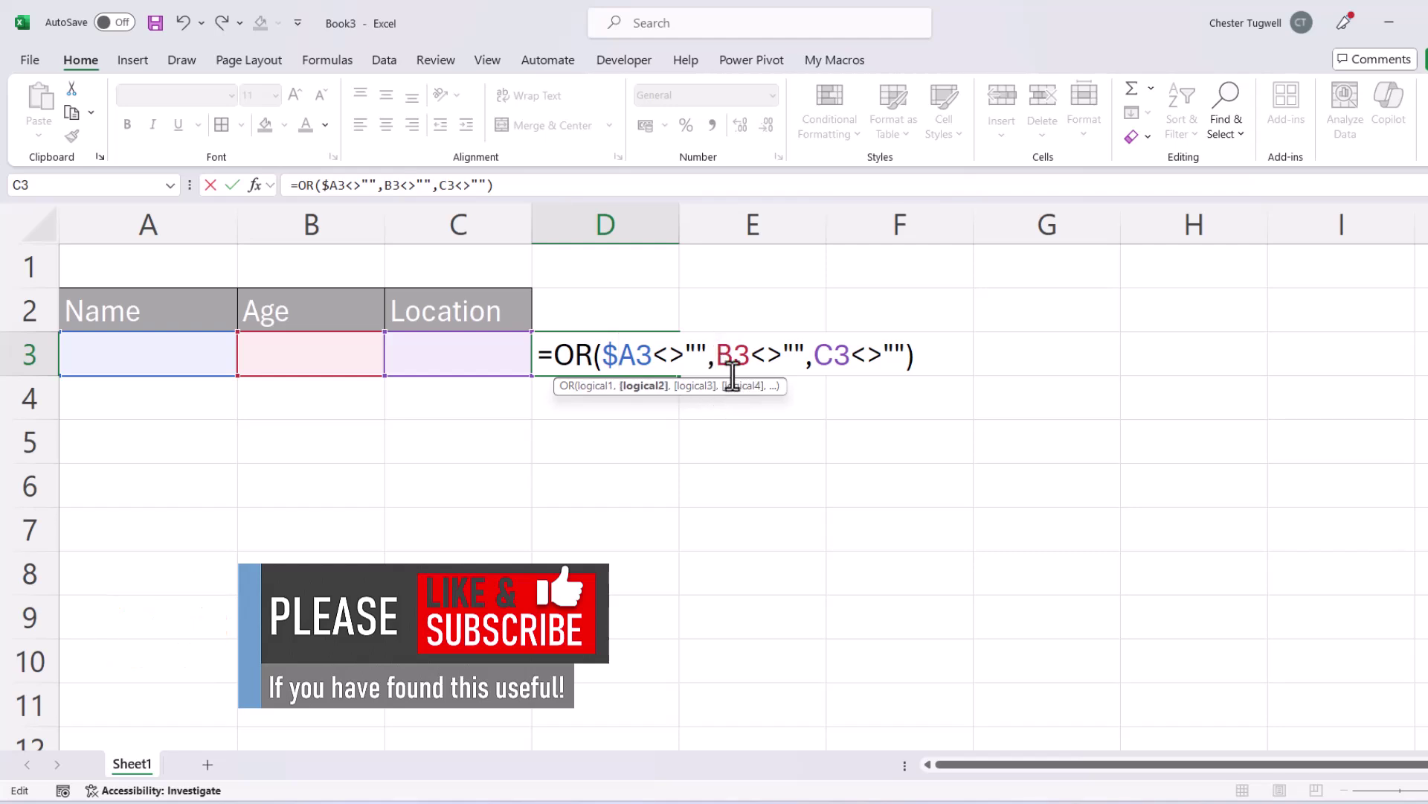
{"action": "type", "text": "$"}
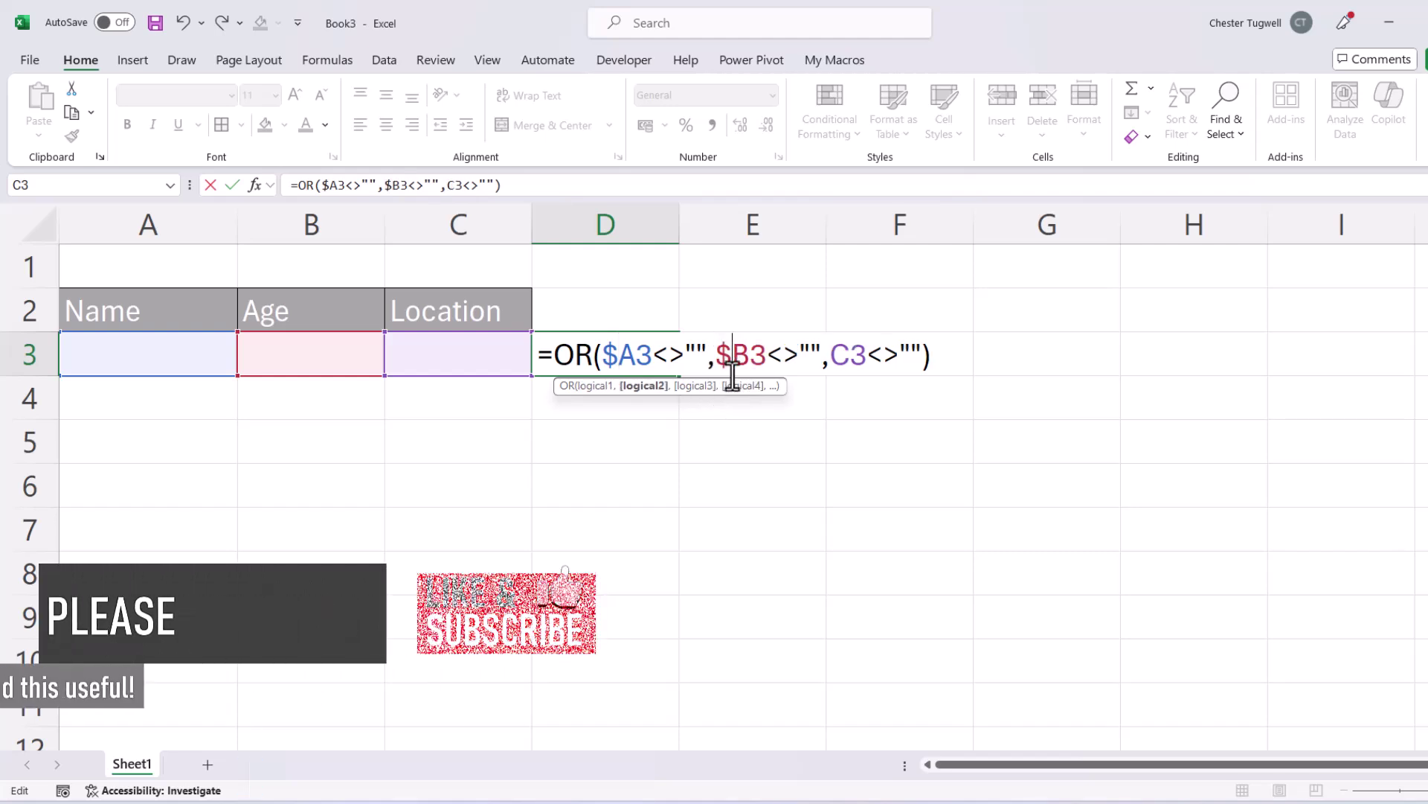
{"action": "left_click", "coordinate": [833, 358]}
{"action": "type", "text": "$"}
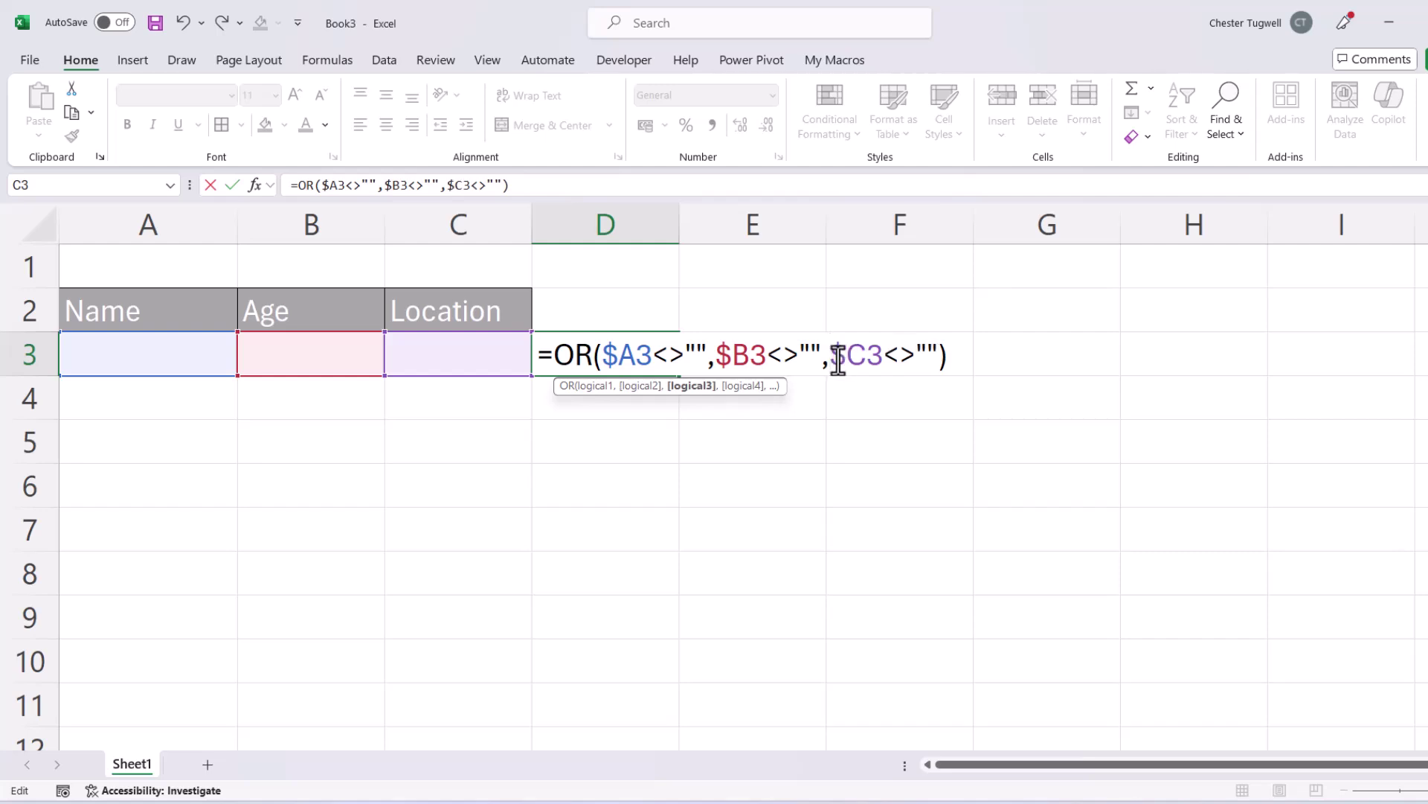
{"action": "key", "text": "Return"}
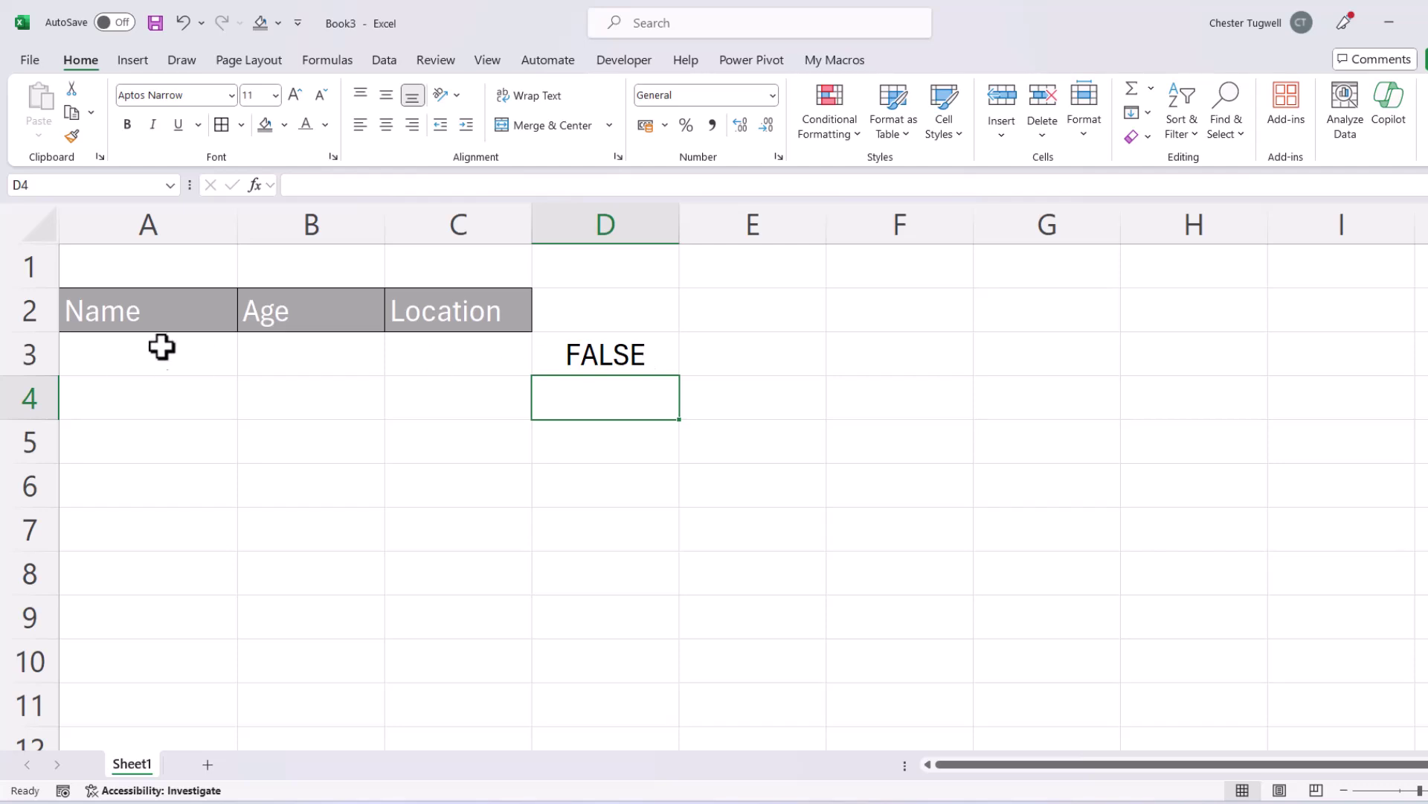
Enter 5 in B3 to see D3 turn TRUE, then reselect B3
{"action": "left_click", "coordinate": [304, 362]}
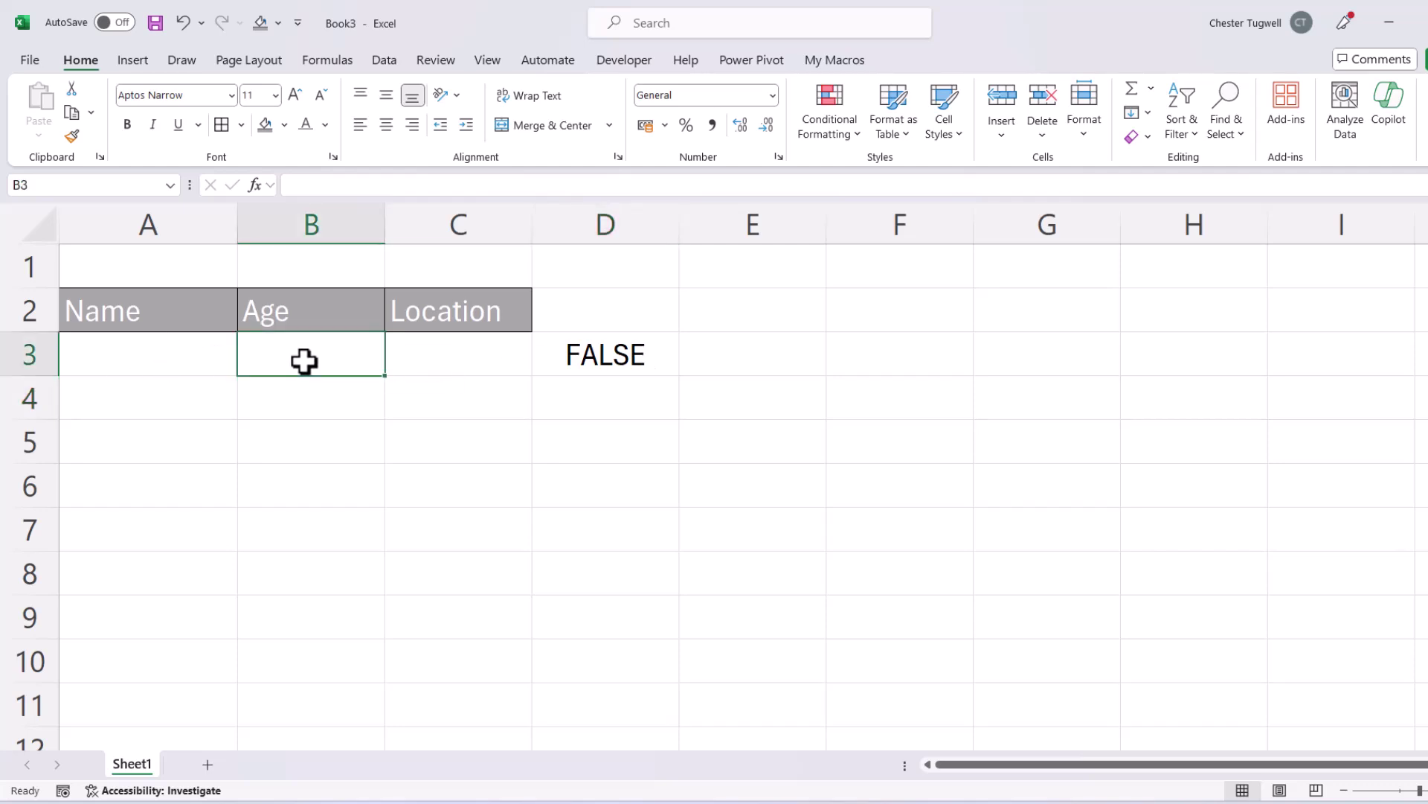
{"action": "type", "text": "5"}
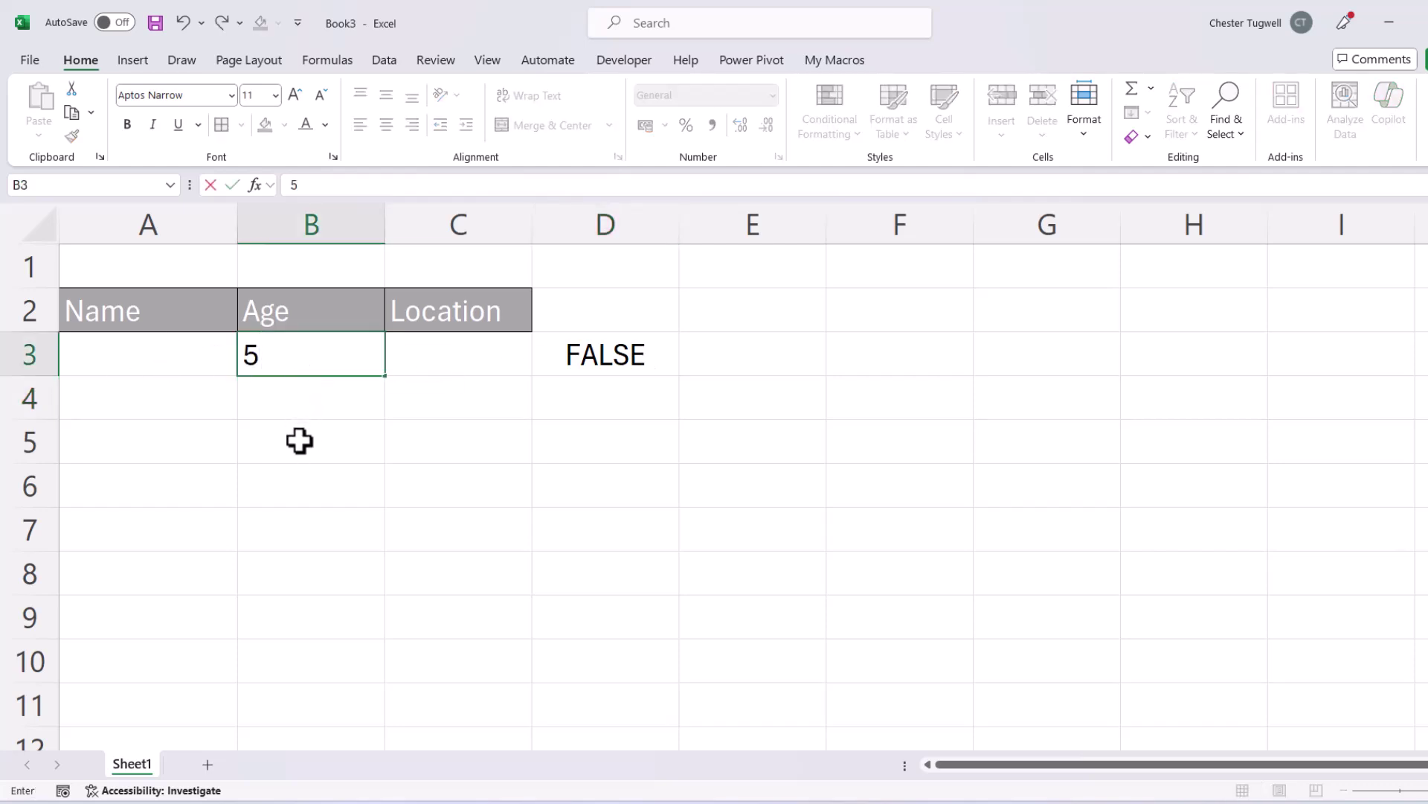
{"action": "left_click", "coordinate": [299, 440]}
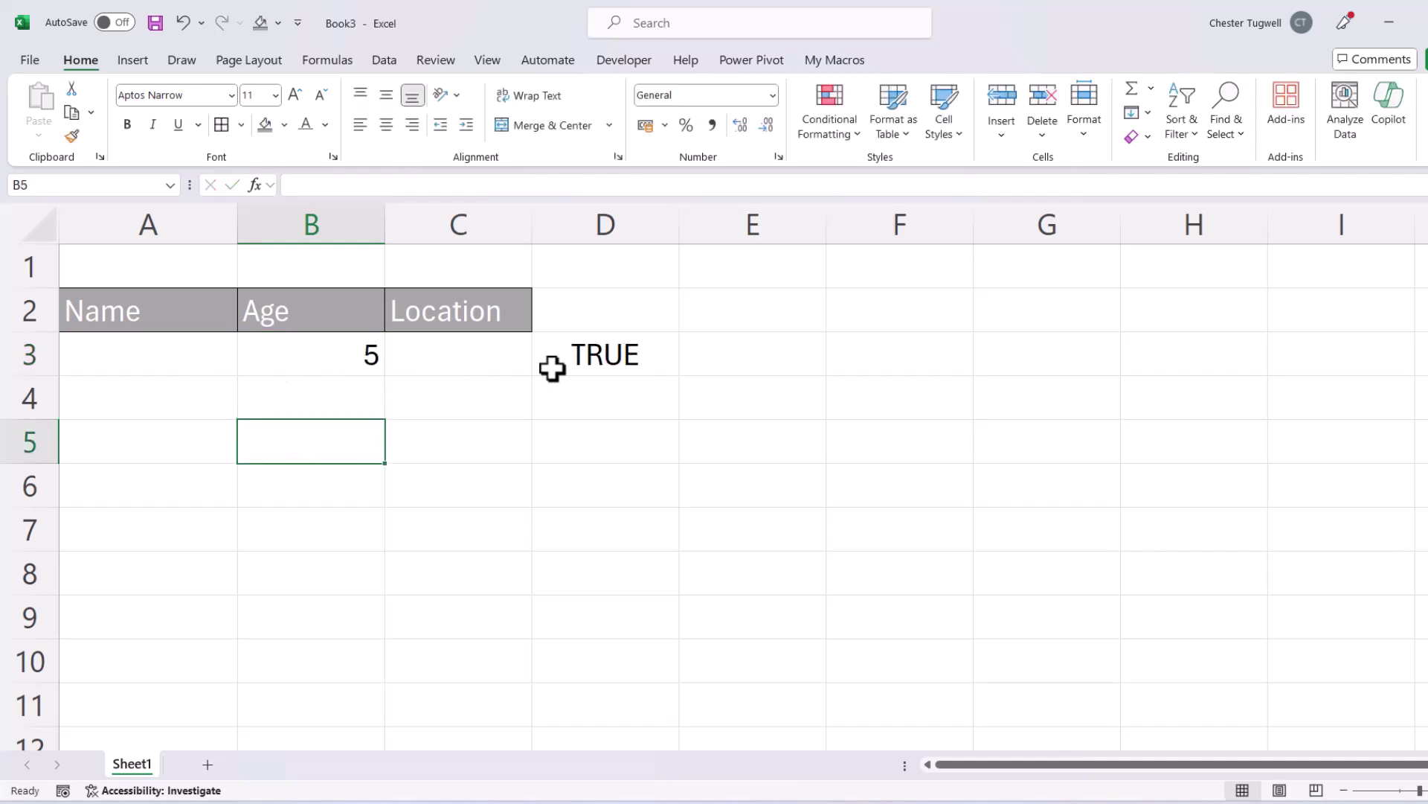
{"action": "left_click", "coordinate": [371, 360]}
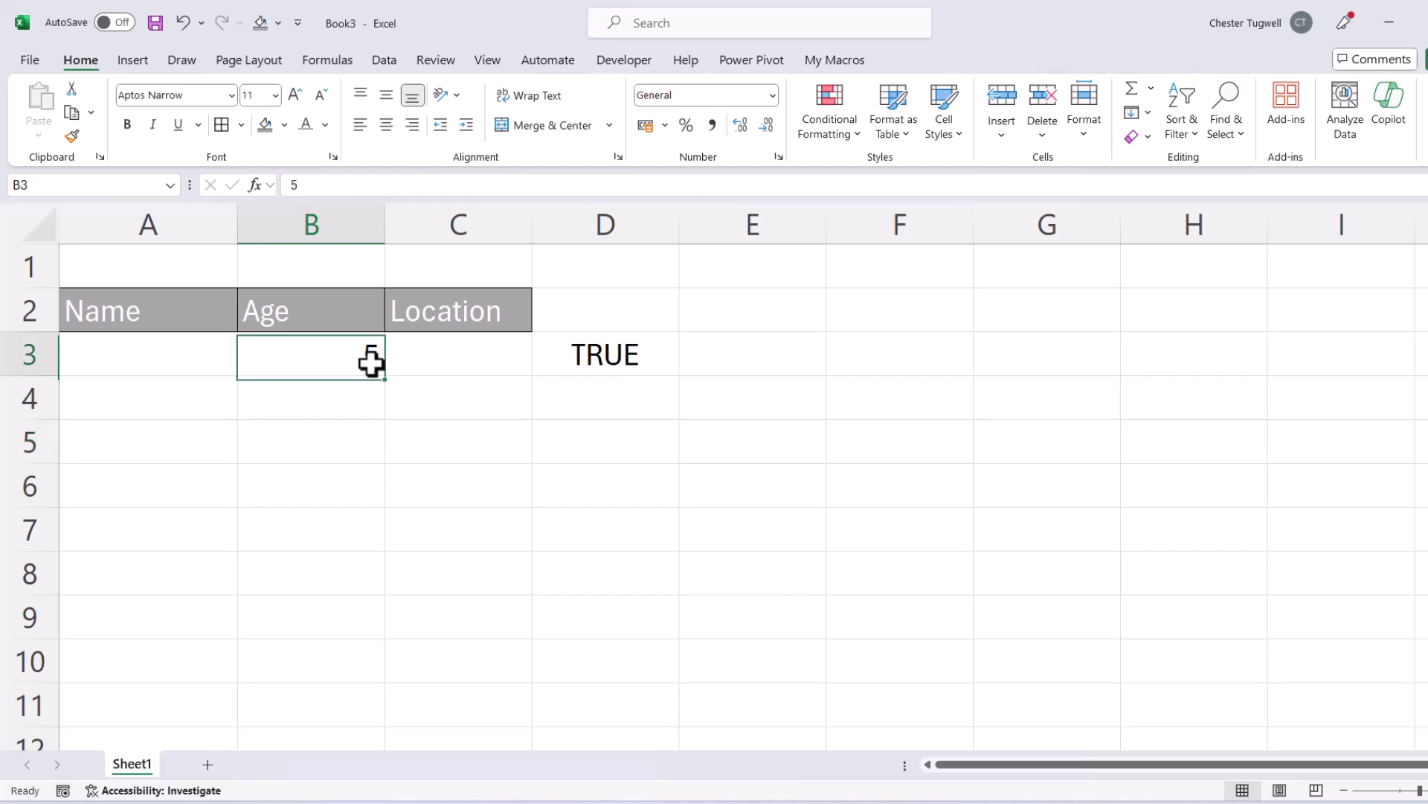
Clear B3, copy D3's OR formula text, then delete the formula from D3
{"action": "key", "text": "Delete"}
{"action": "left_click", "coordinate": [615, 363]}
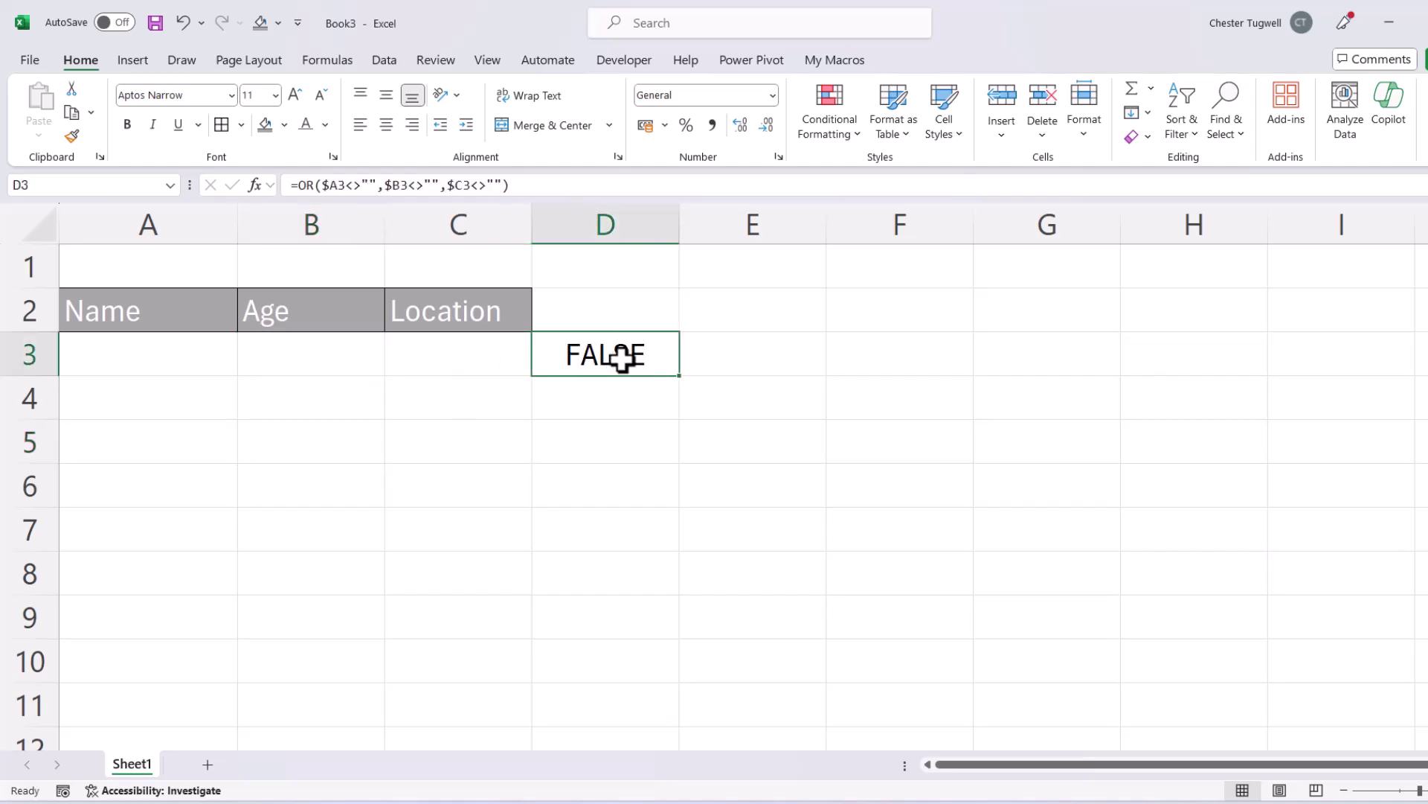
{"action": "double_click", "coordinate": [617, 356]}
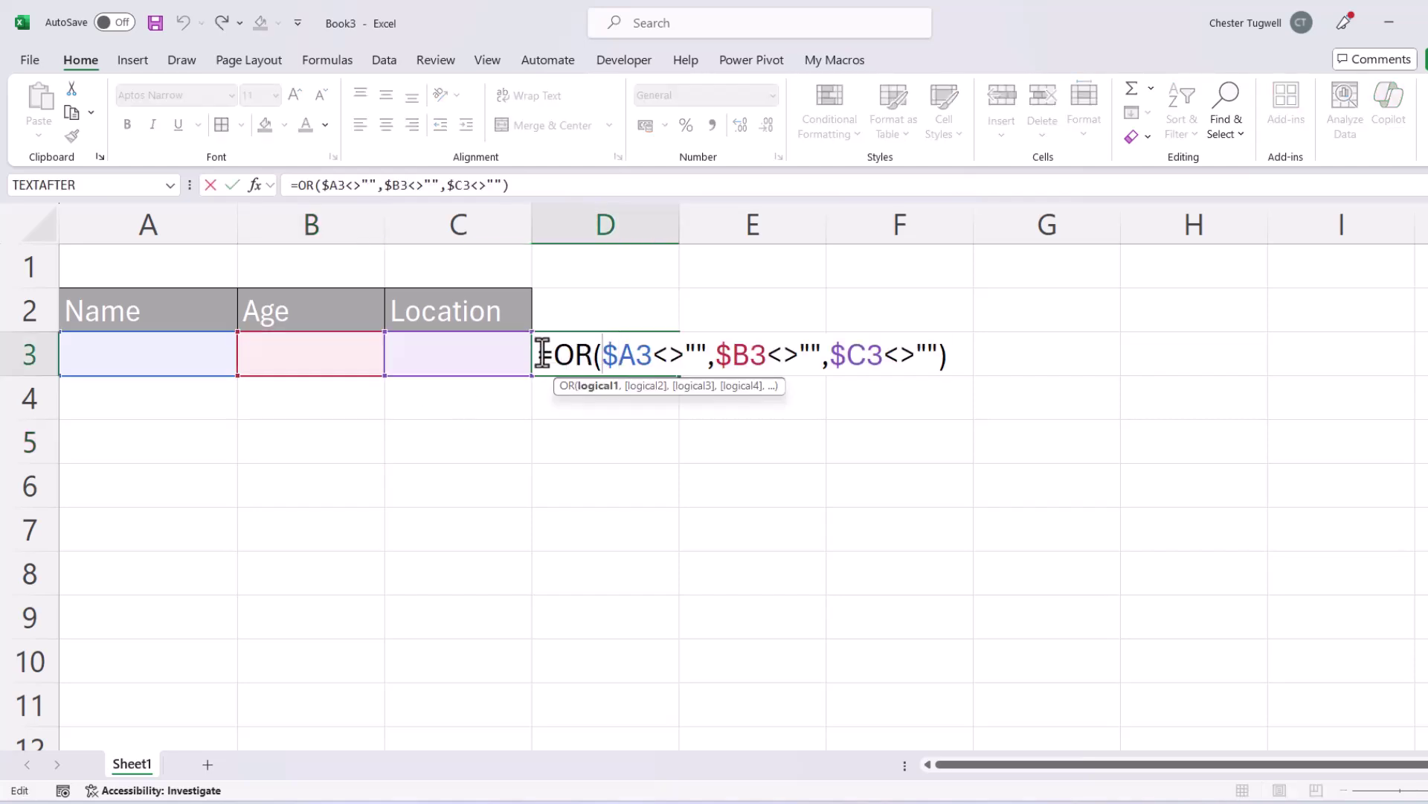
{"action": "left_click_drag", "start_coordinate": [539, 352], "coordinate": [1044, 345]}
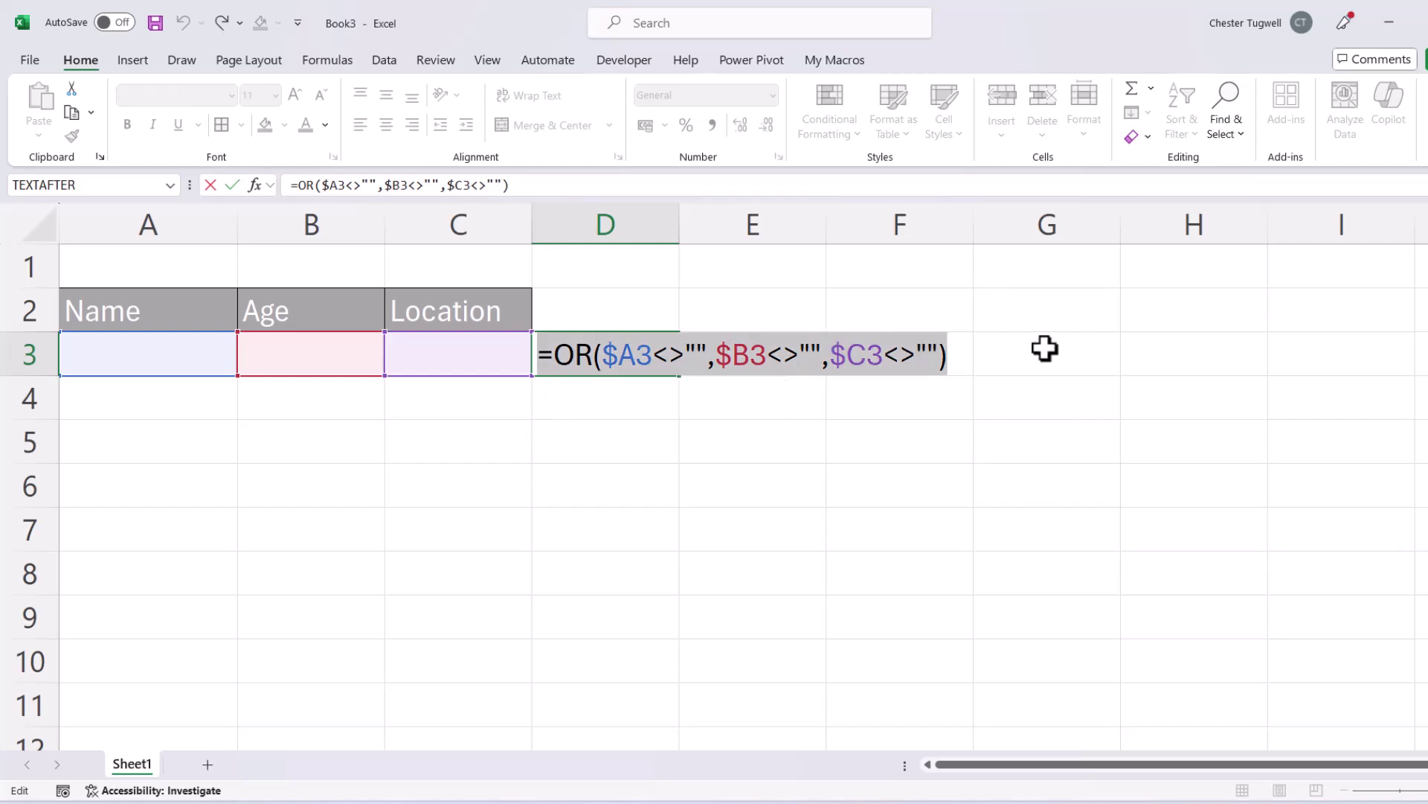
{"action": "key", "text": "ctrl+c"}
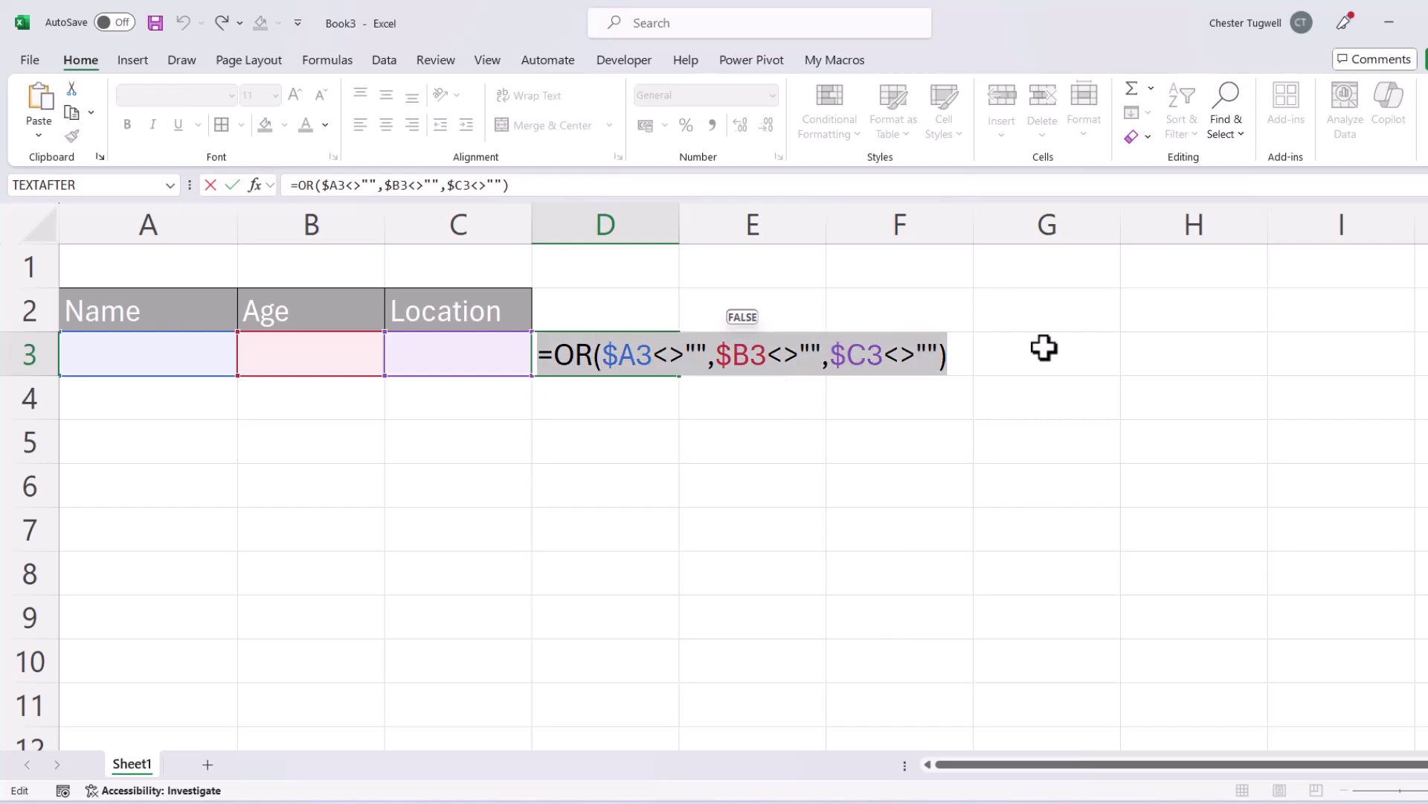
{"action": "key", "text": "Return"}
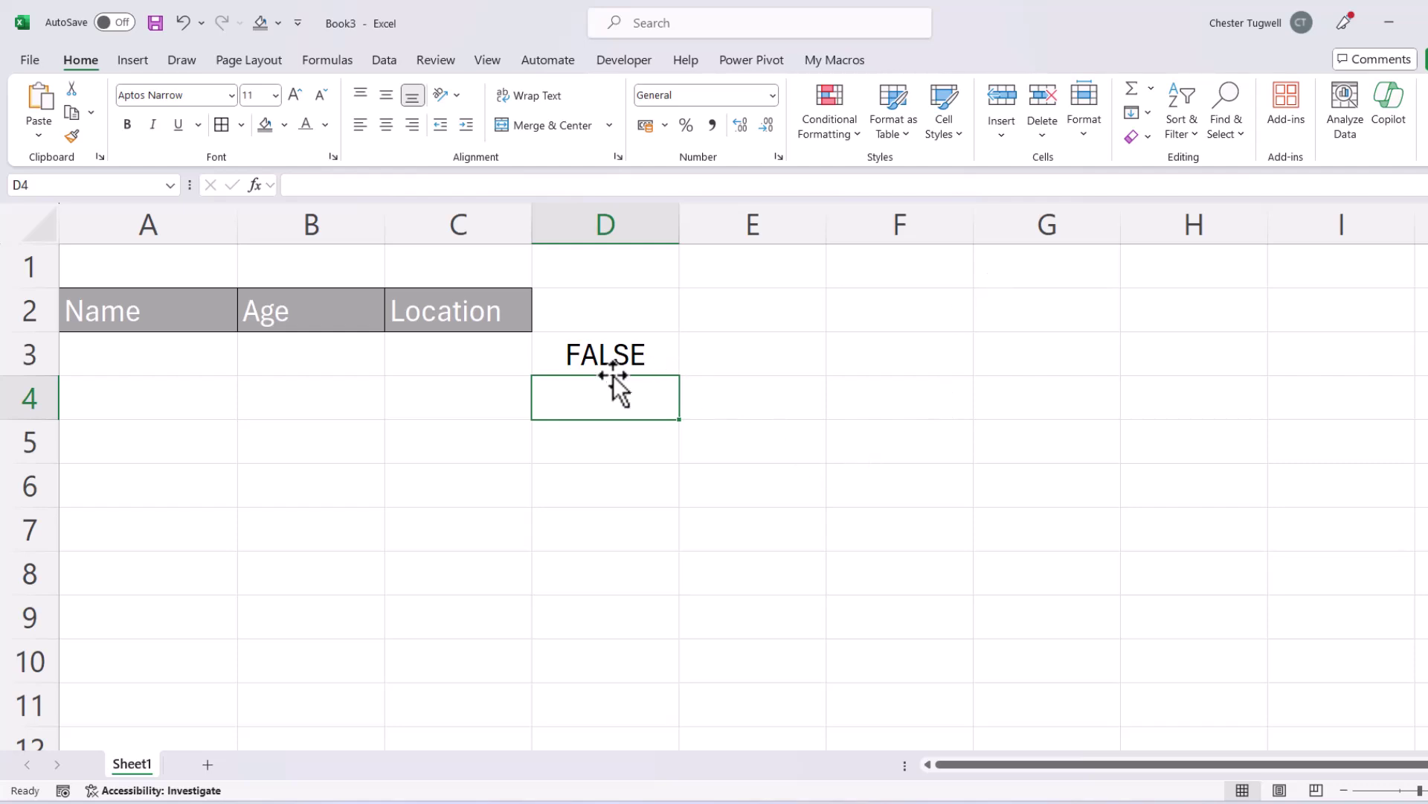
{"action": "left_click", "coordinate": [649, 355]}
{"action": "key", "text": "Delete"}
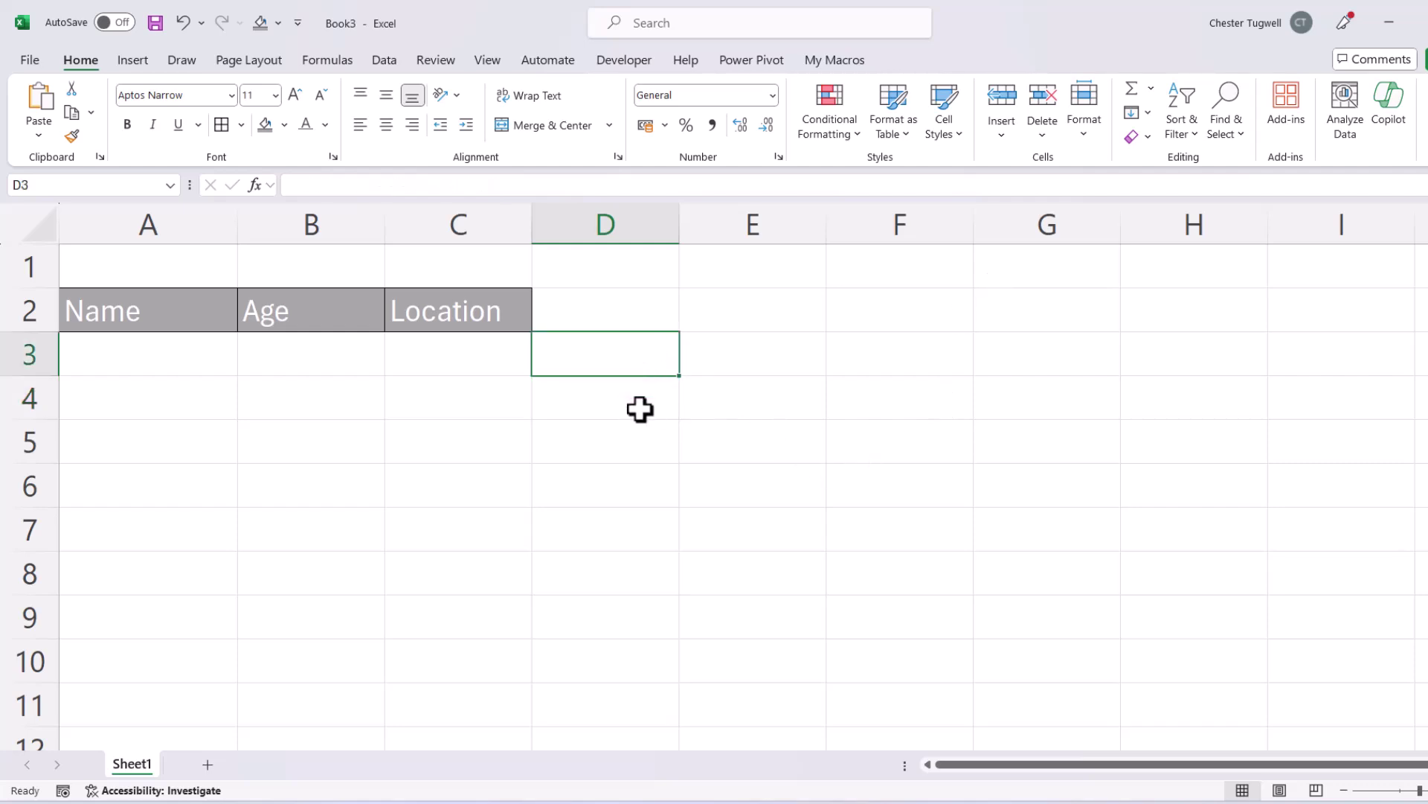
Select A3:C3 and extend the selection down to the sheet's last row
{"action": "left_click_drag", "start_coordinate": [121, 354], "coordinate": [460, 360]}
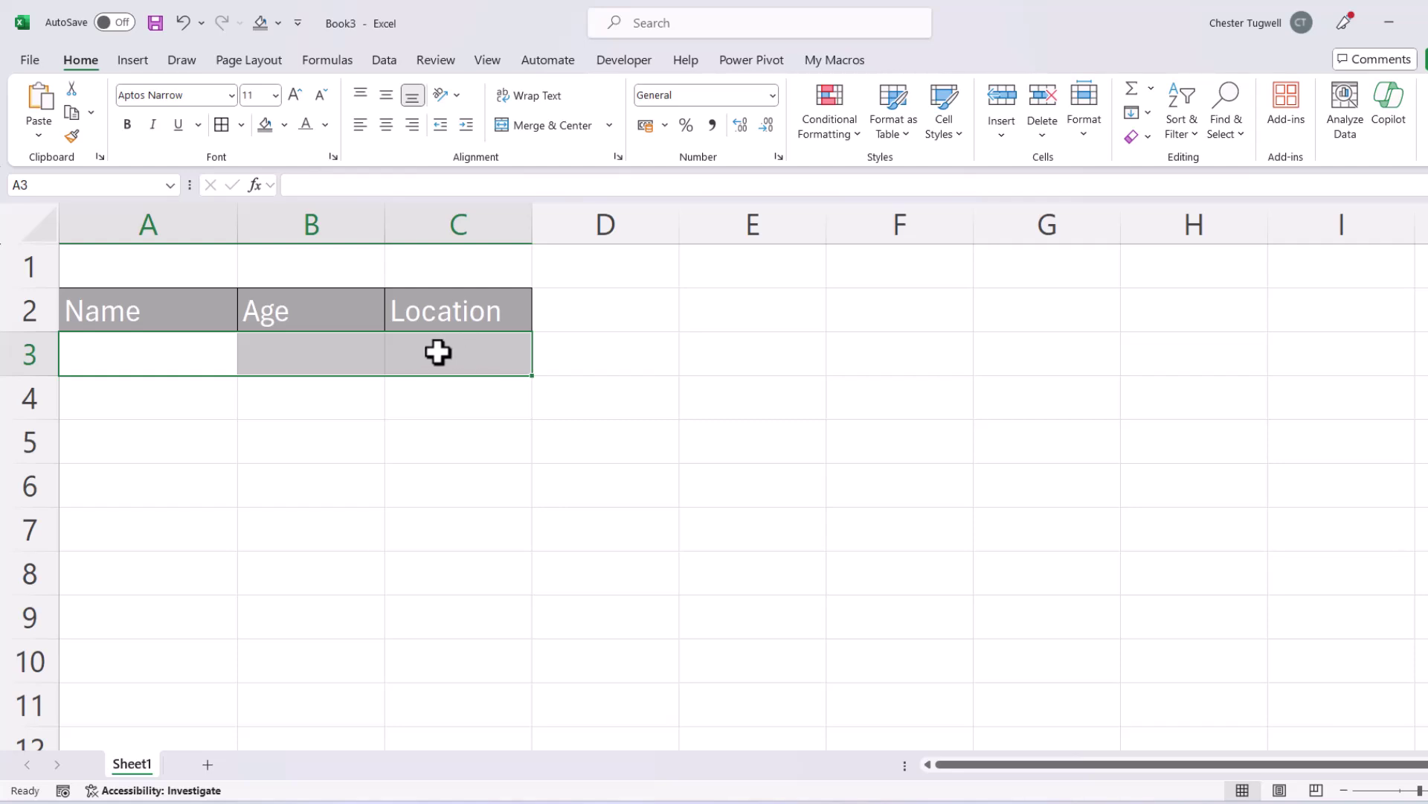
{"action": "key", "text": "ctrl+shift+Down"}
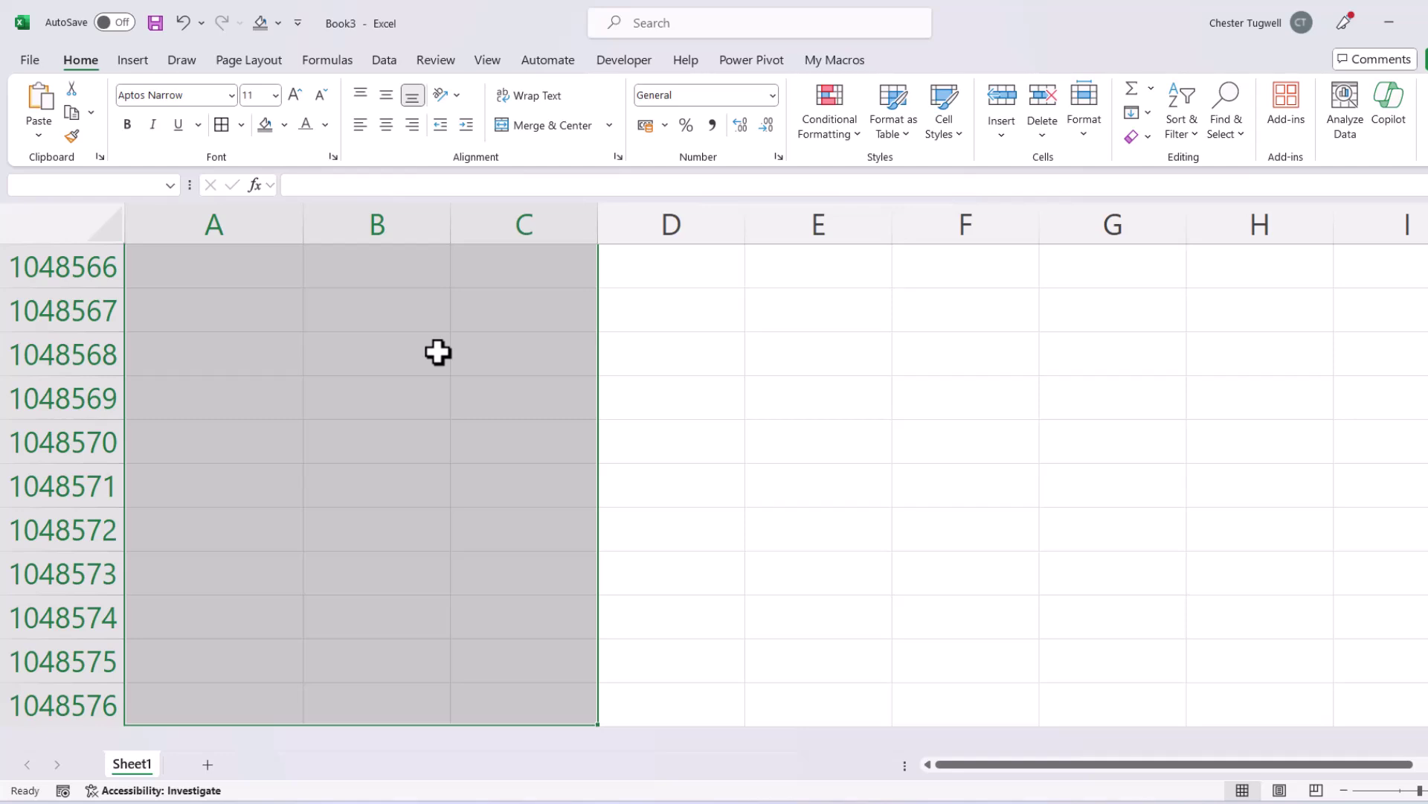
{"action": "key", "text": "ctrl+BackSpace"}
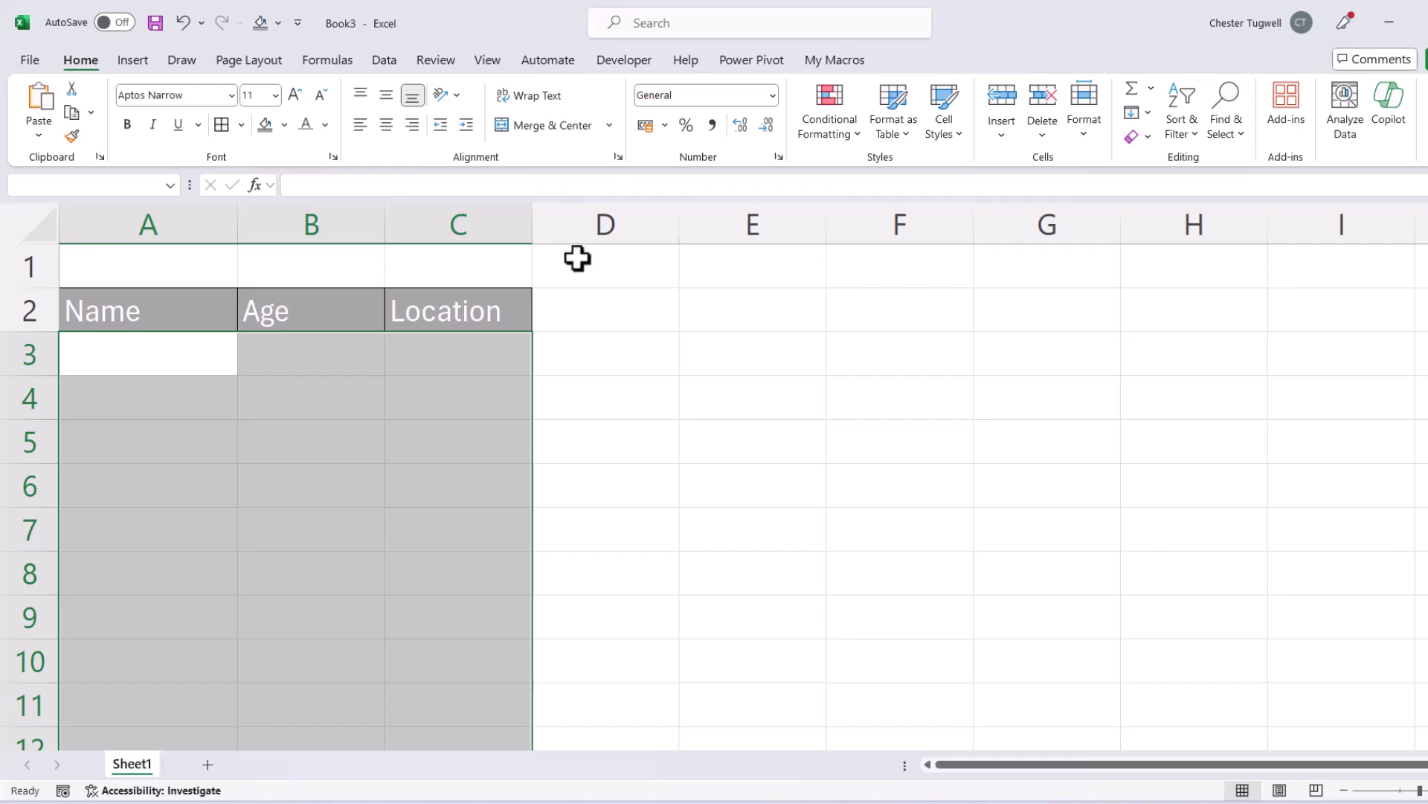
Create a formula rule using the pasted =OR($A3<>"",$B3<>"",$C3<>"") with an outline border
{"action": "left_click", "coordinate": [839, 136]}
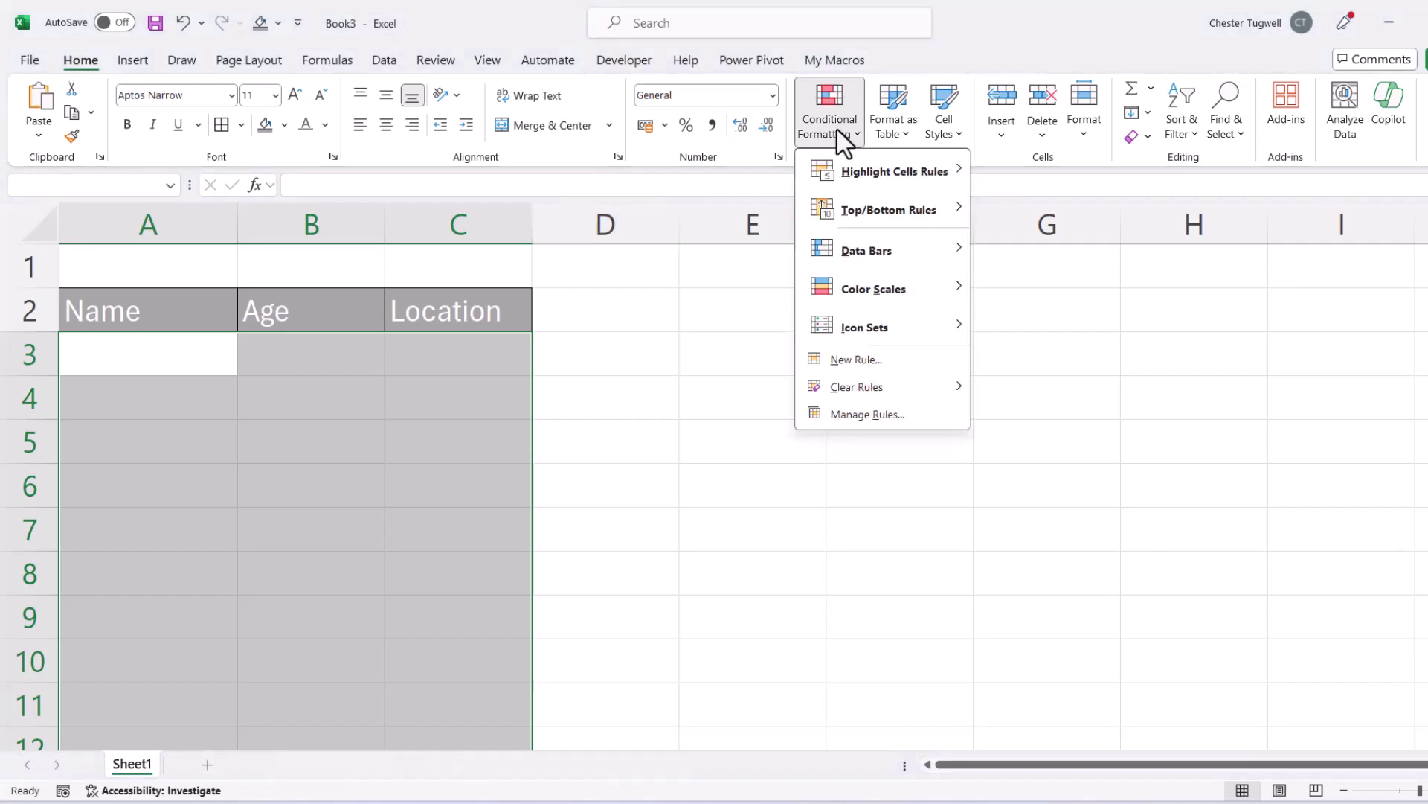
{"action": "left_click", "coordinate": [854, 361]}
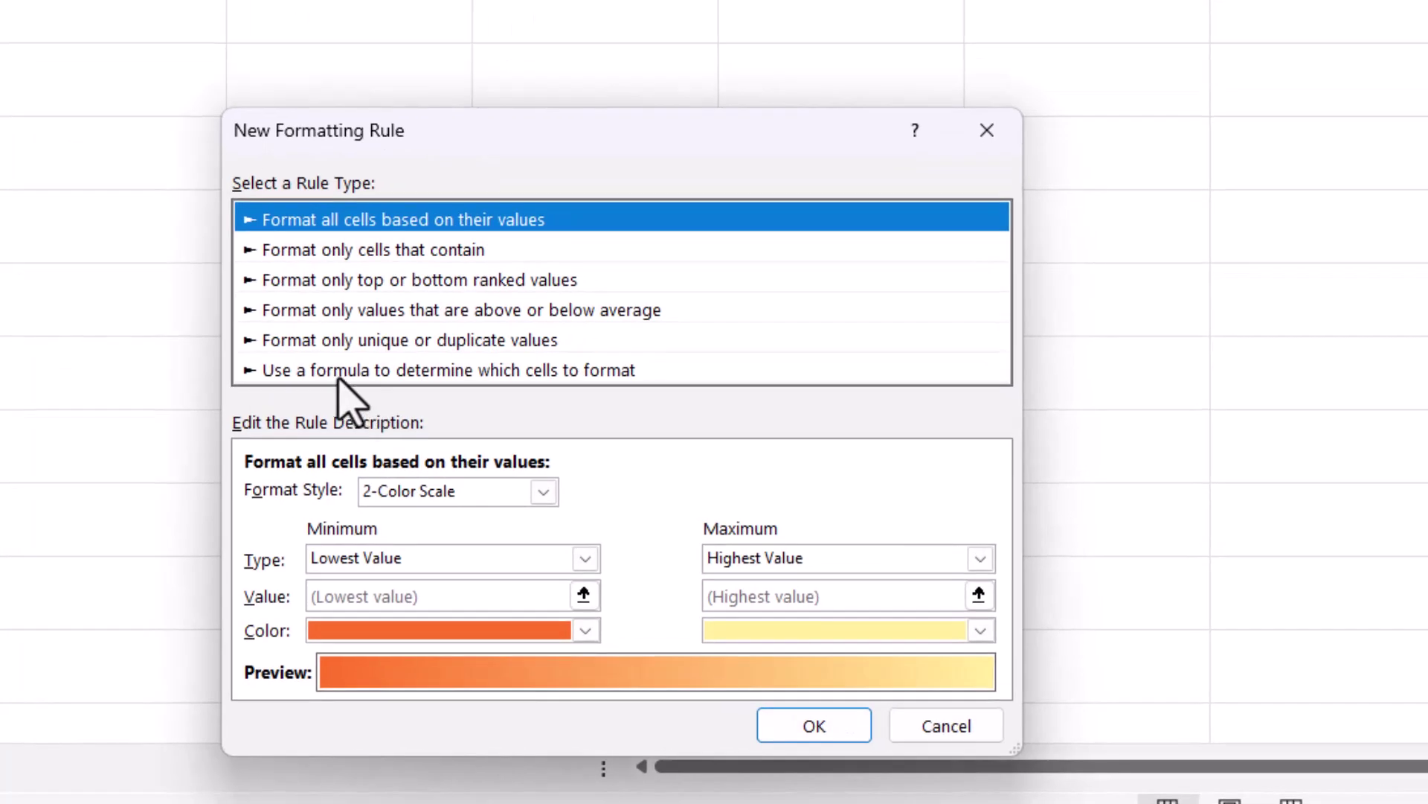
{"action": "left_click", "coordinate": [428, 409]}
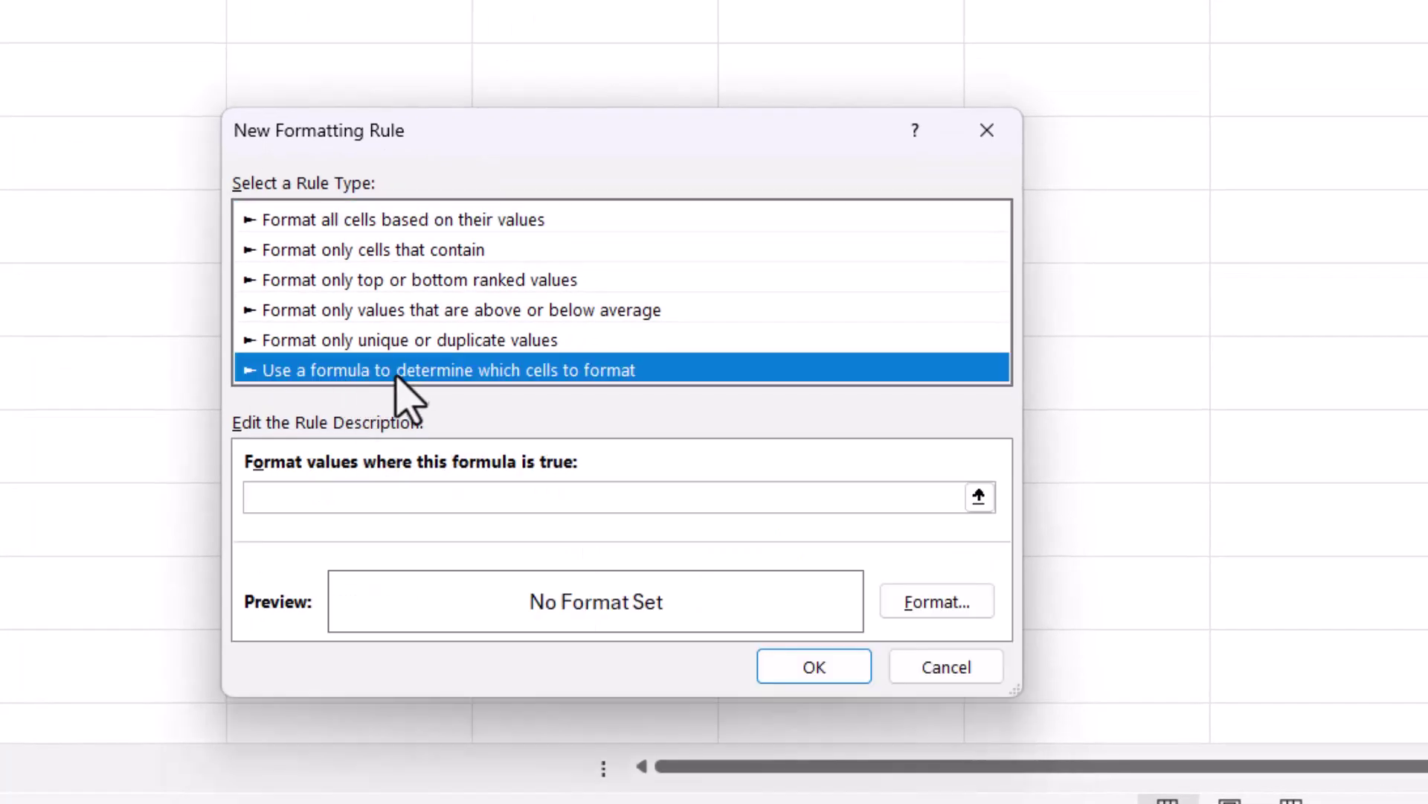
{"action": "left_click", "coordinate": [303, 496]}
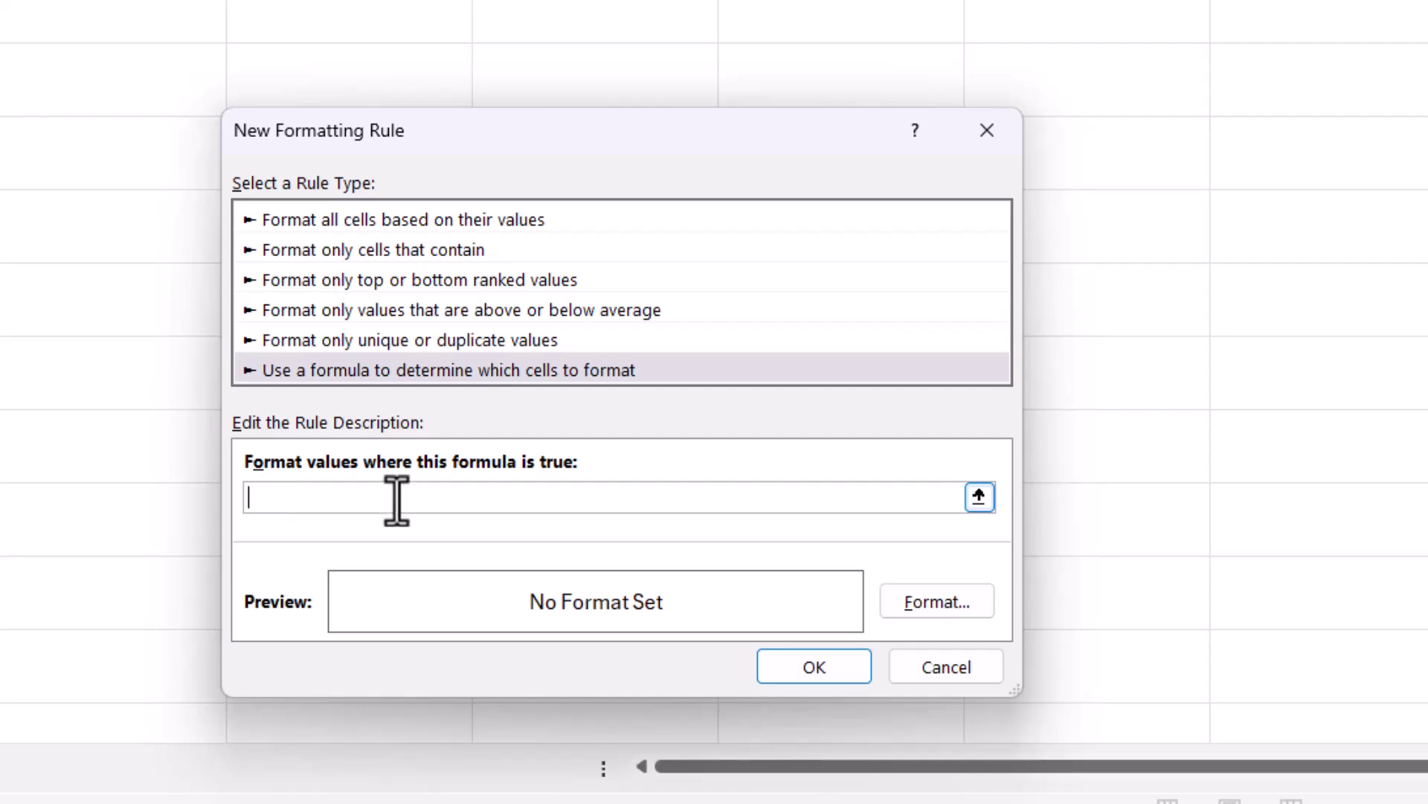
{"action": "key", "text": "ctrl+v"}
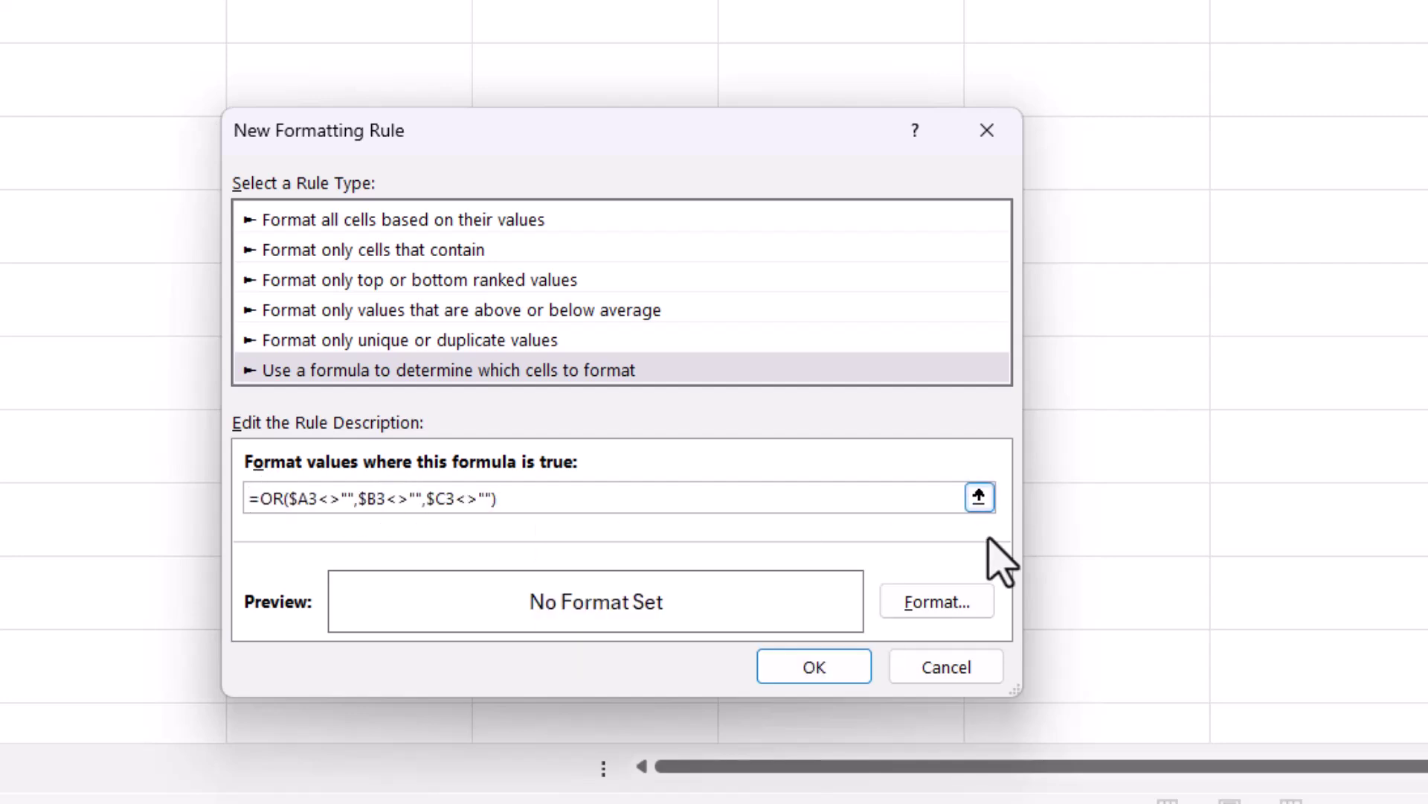
{"action": "left_click", "coordinate": [934, 614]}
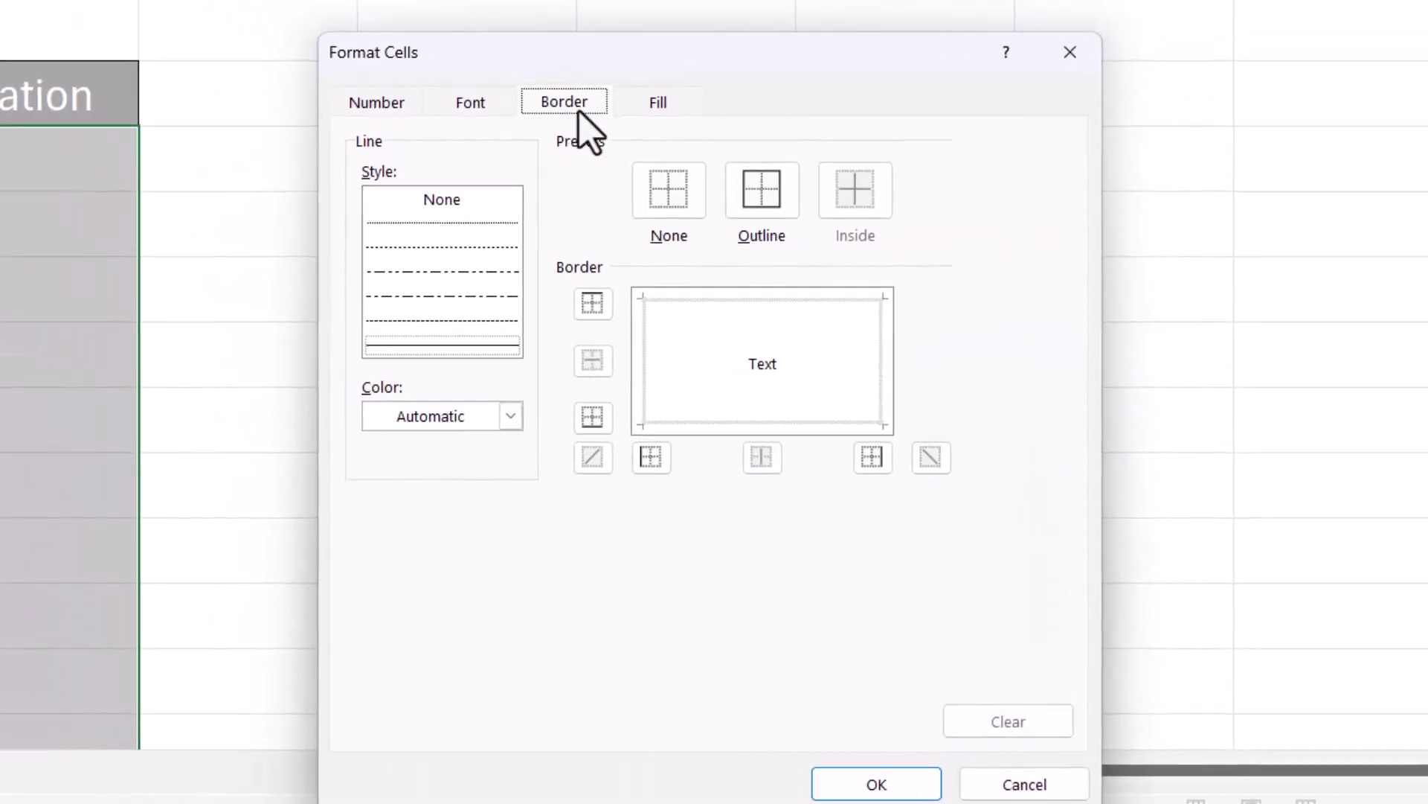
{"action": "left_click", "coordinate": [767, 218]}
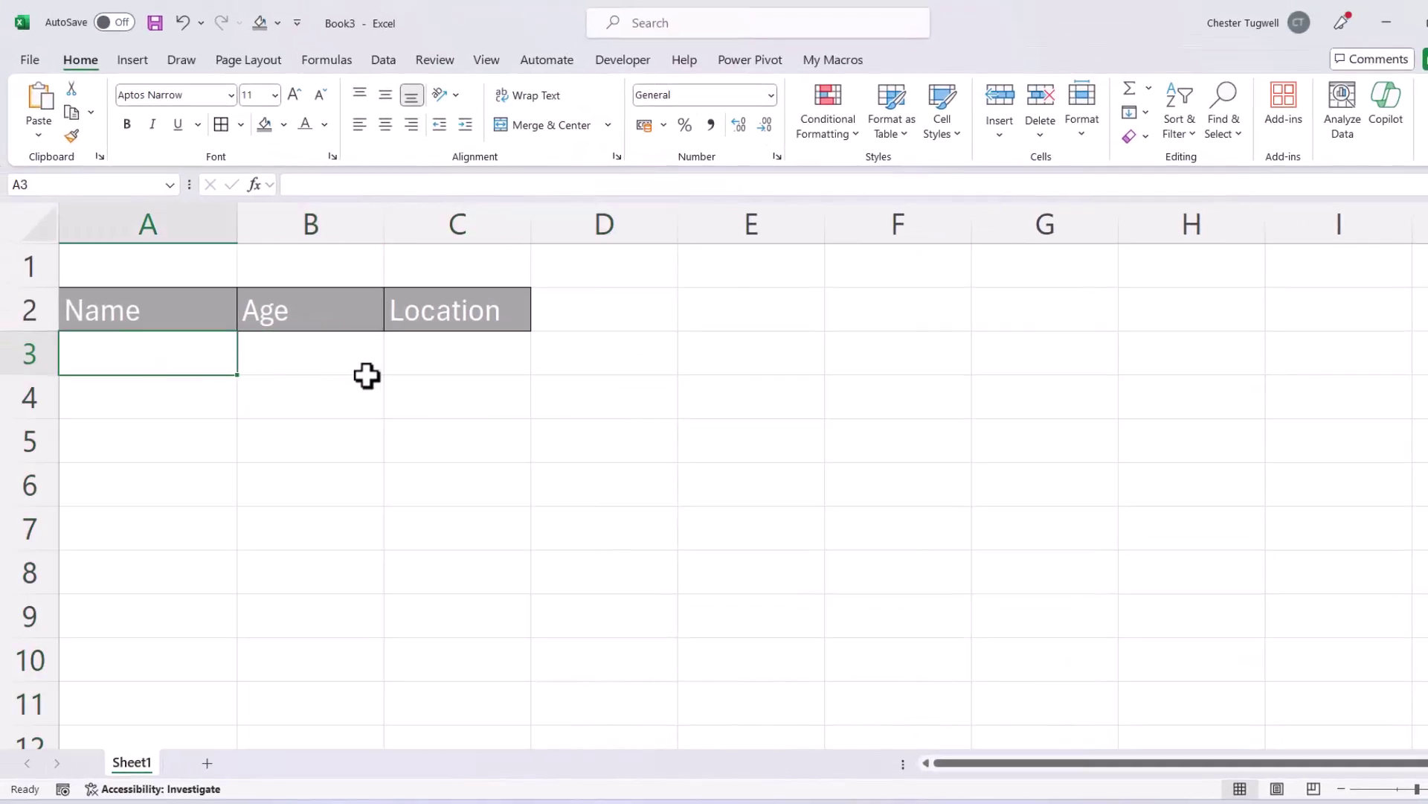
Enter a name in A3 and Guildford in C4 to confirm those rows get borders
{"action": "type", "text": "Chester"}
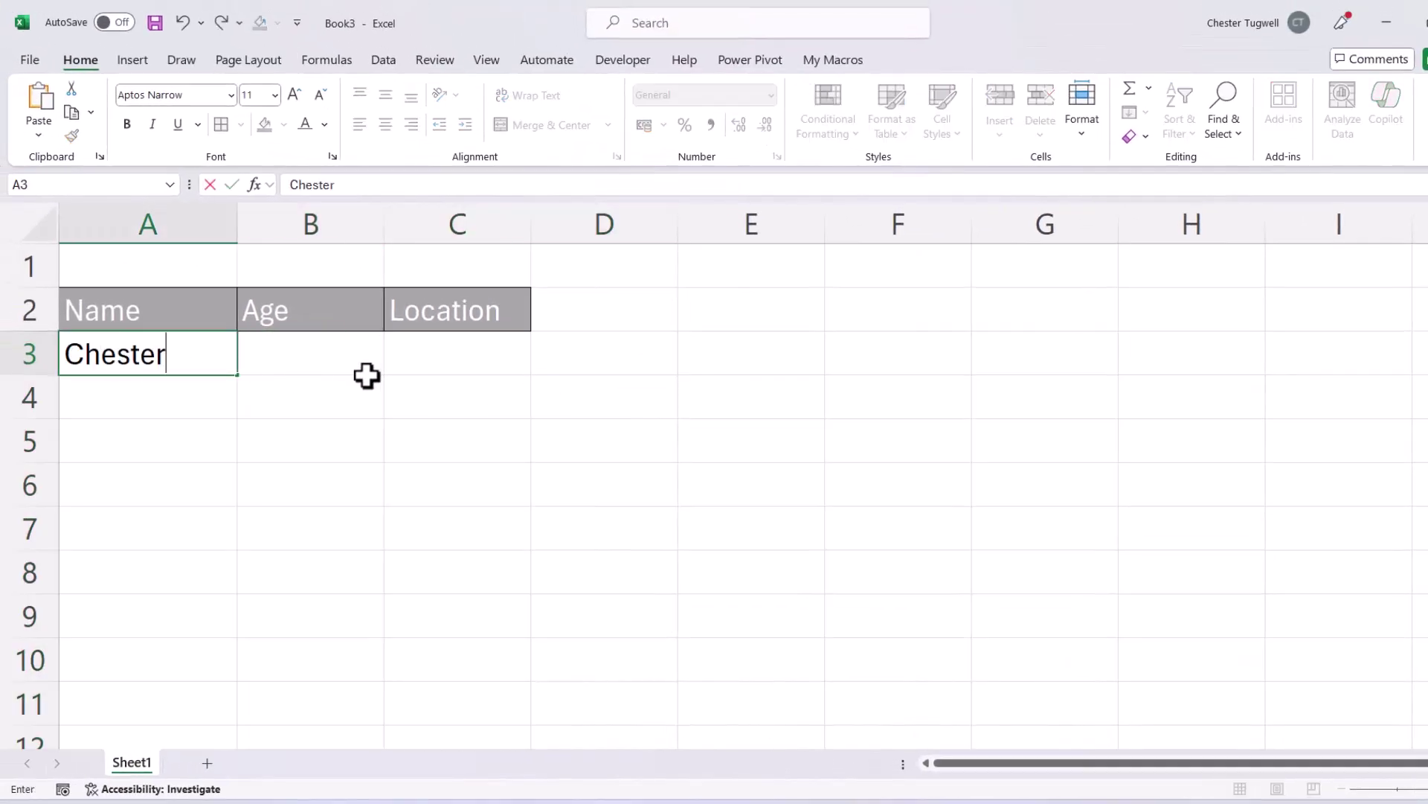
{"action": "left_click", "coordinate": [367, 377]}
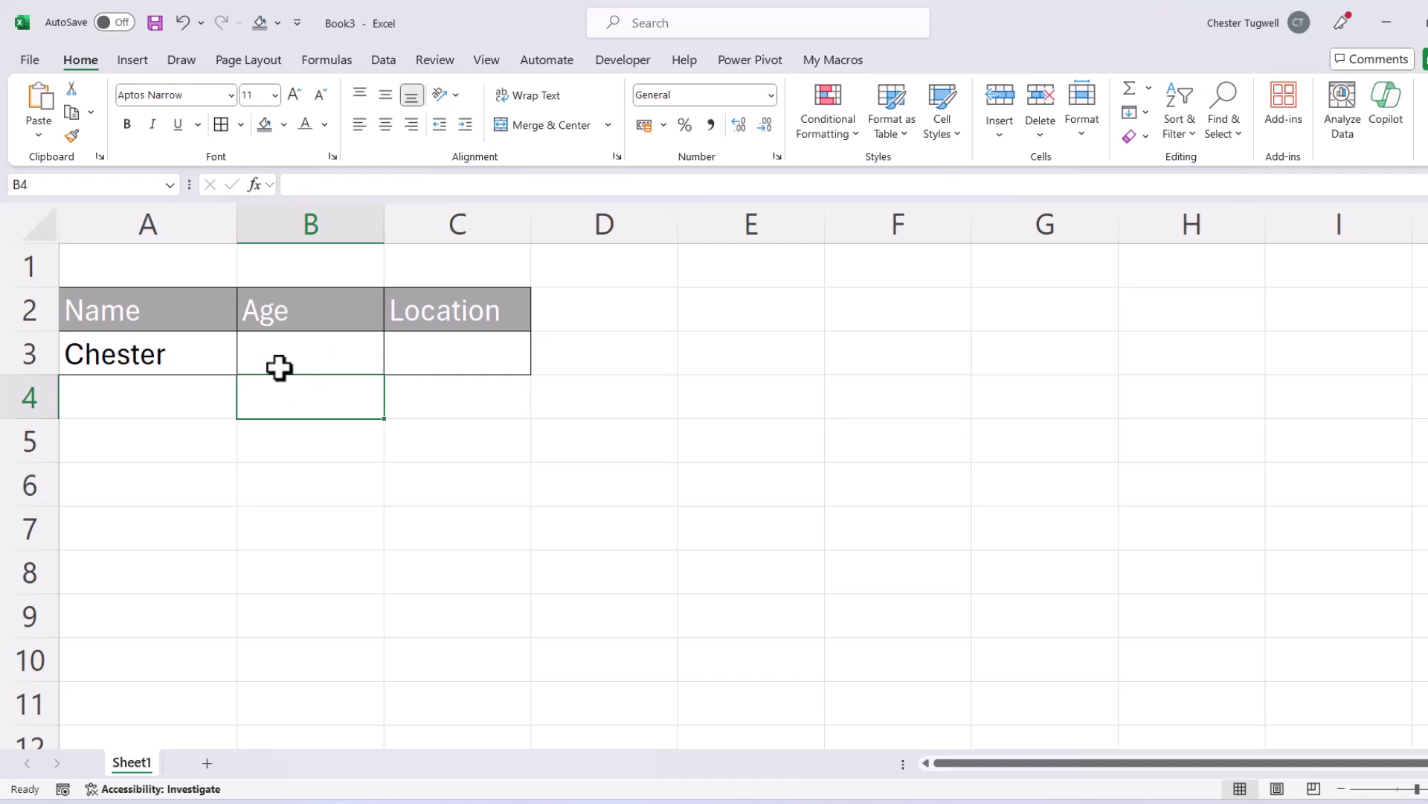
{"action": "left_click", "coordinate": [430, 406]}
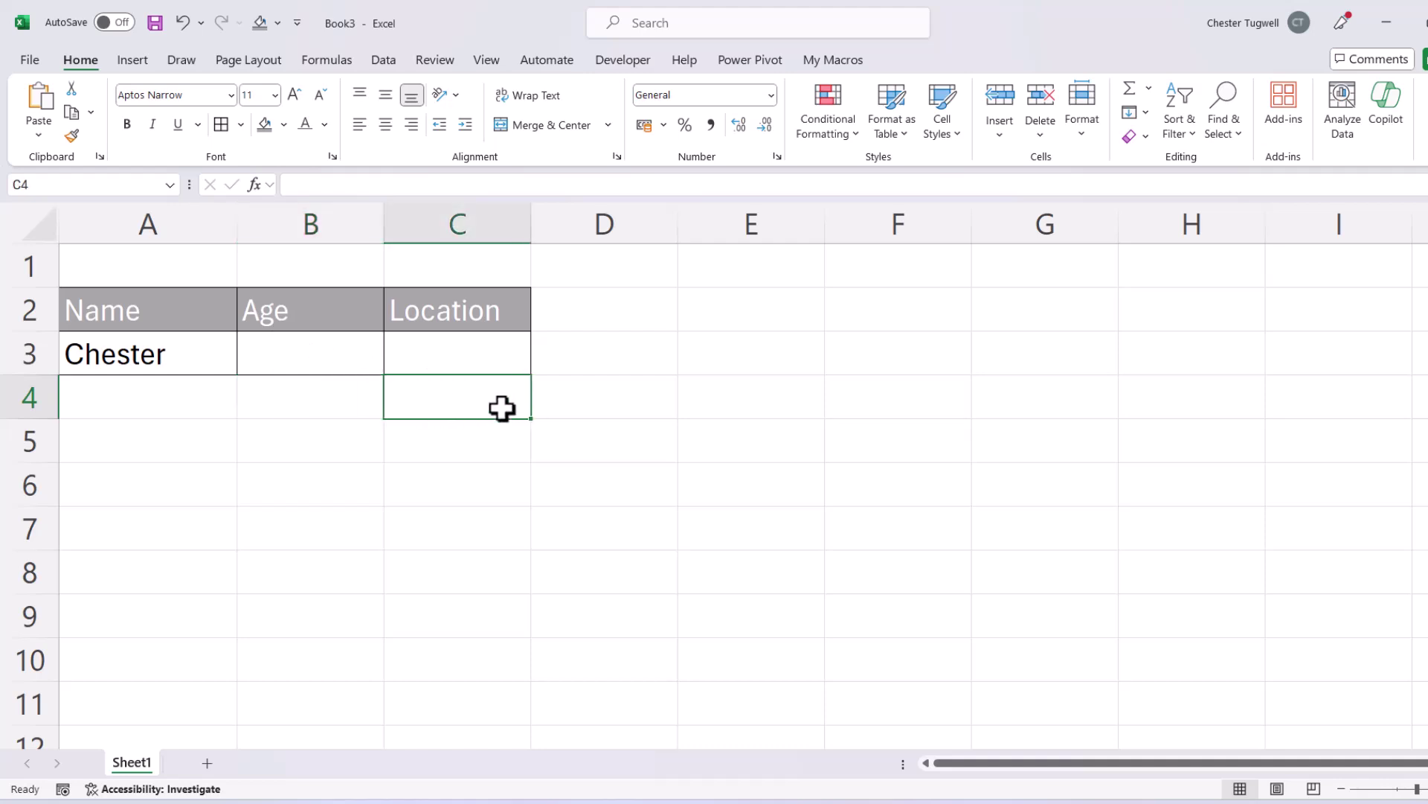
{"action": "type", "text": "Guildf"}
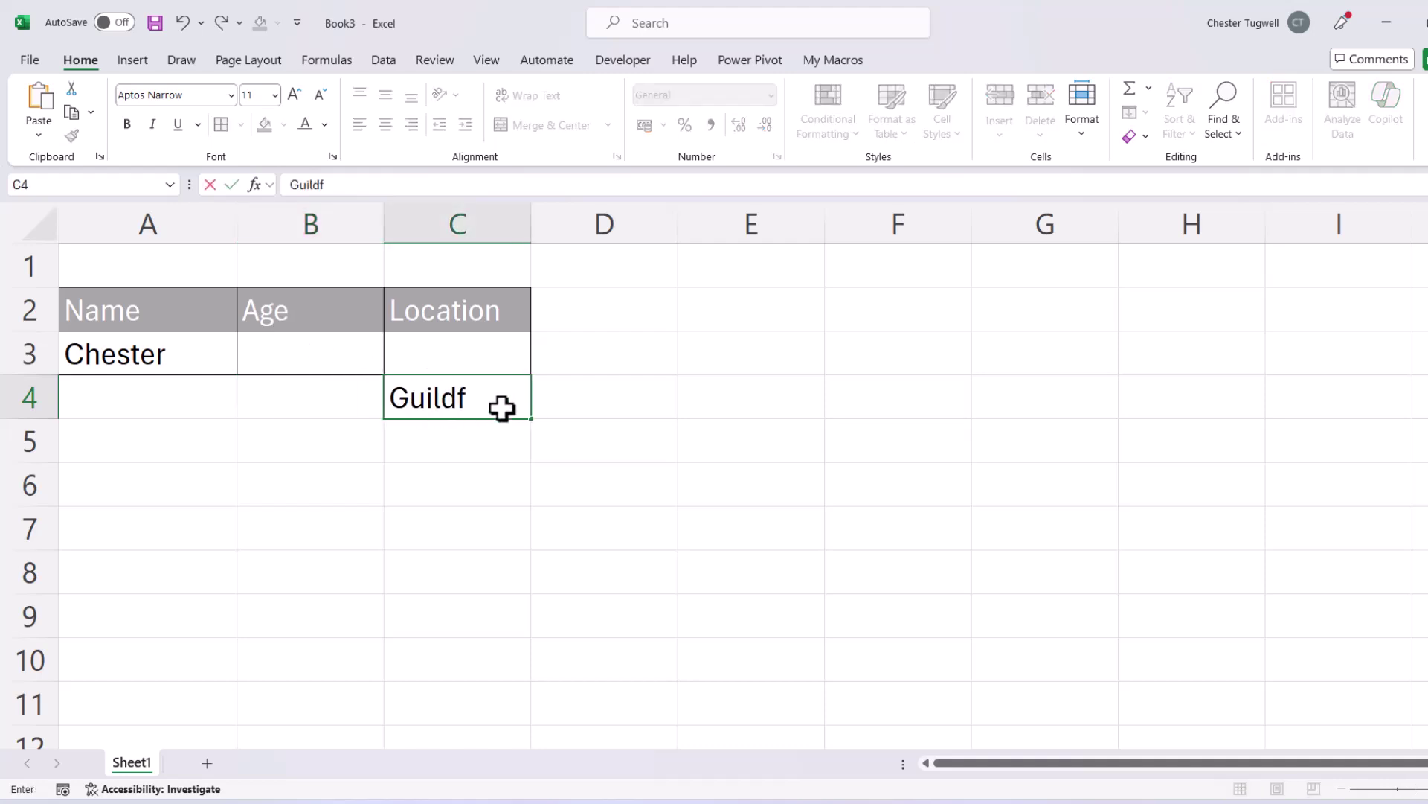
{"action": "type", "text": "ord"}
{"action": "key", "text": "Return"}
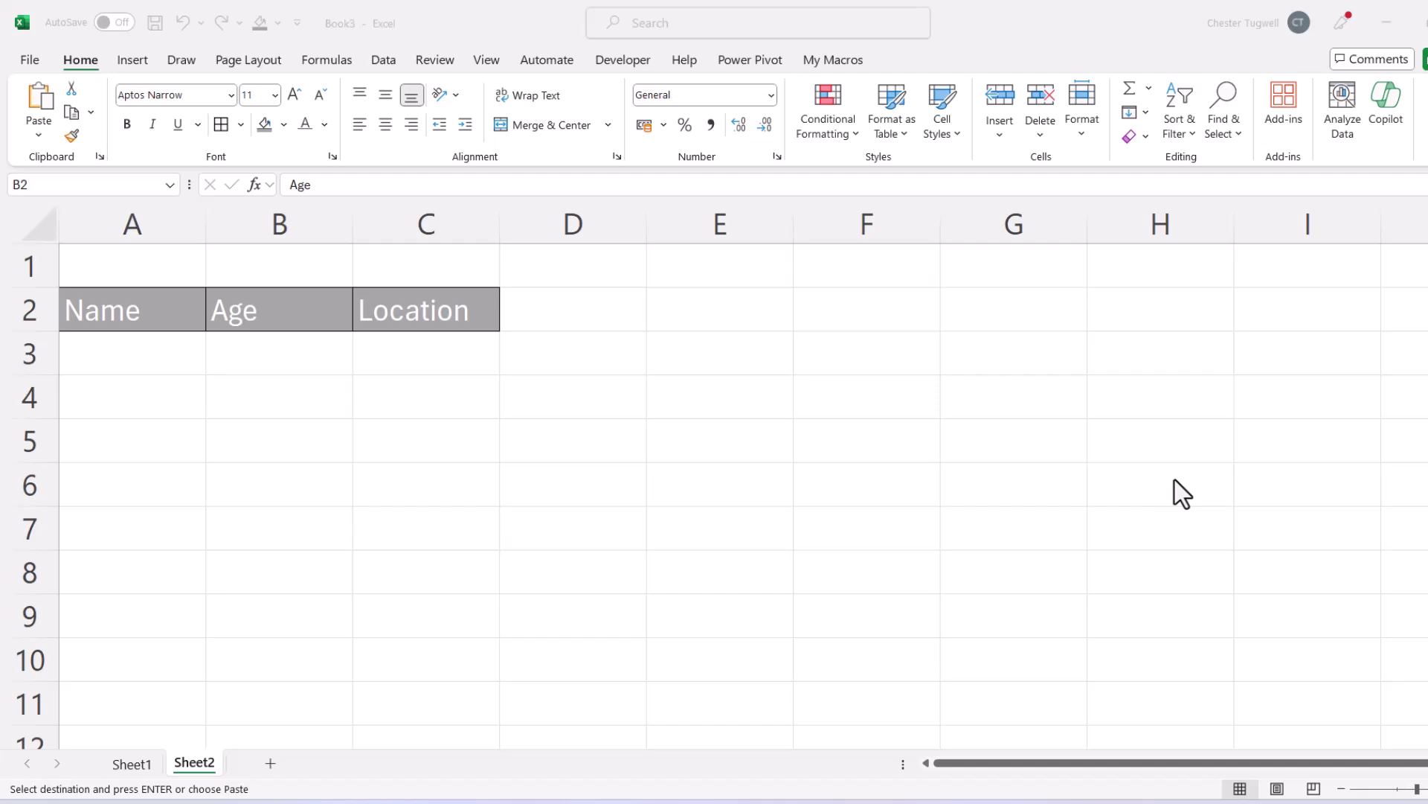
Convert the Name, Age, Location headers on Sheet2 into a table with headers
{"action": "left_click", "coordinate": [256, 311]}
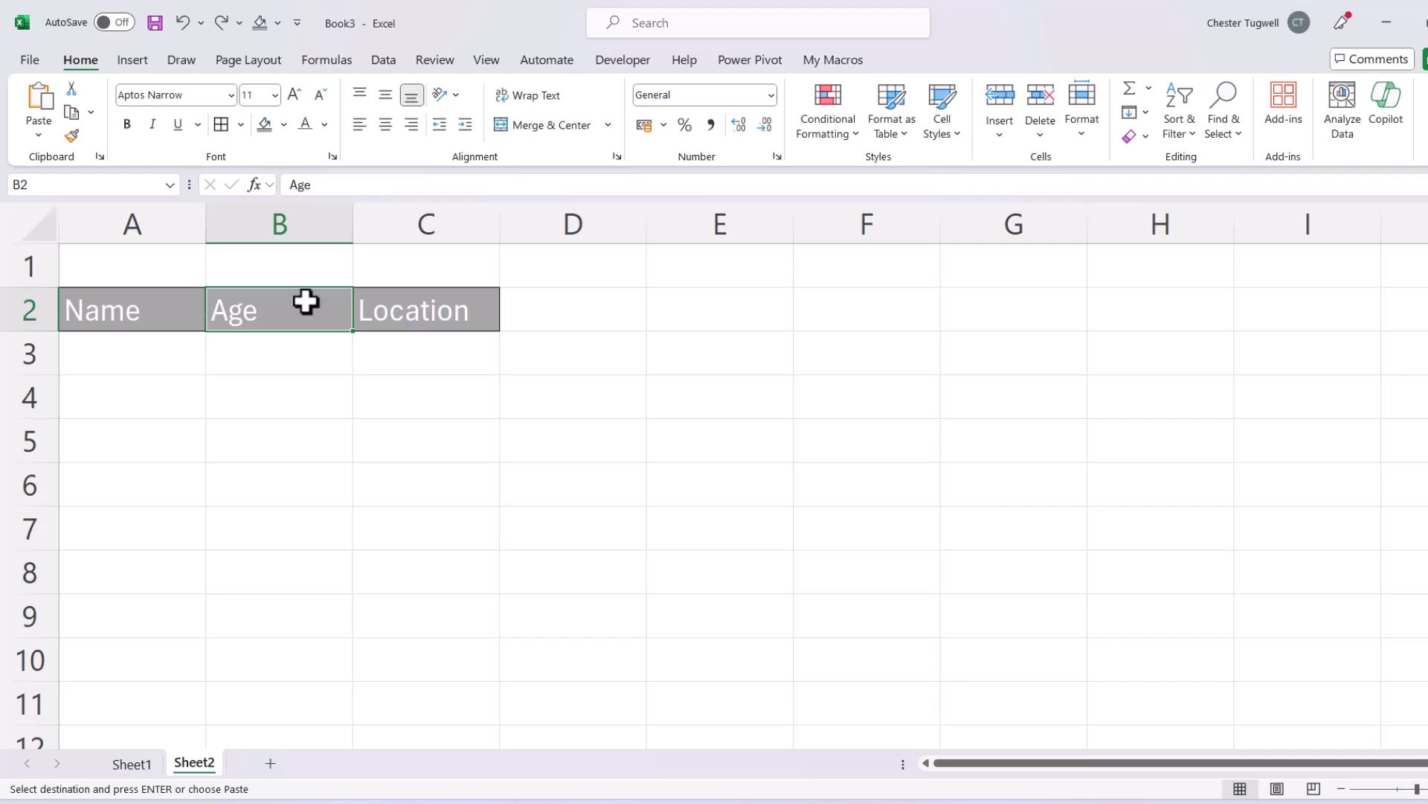
{"action": "key", "text": "ctrl+t"}
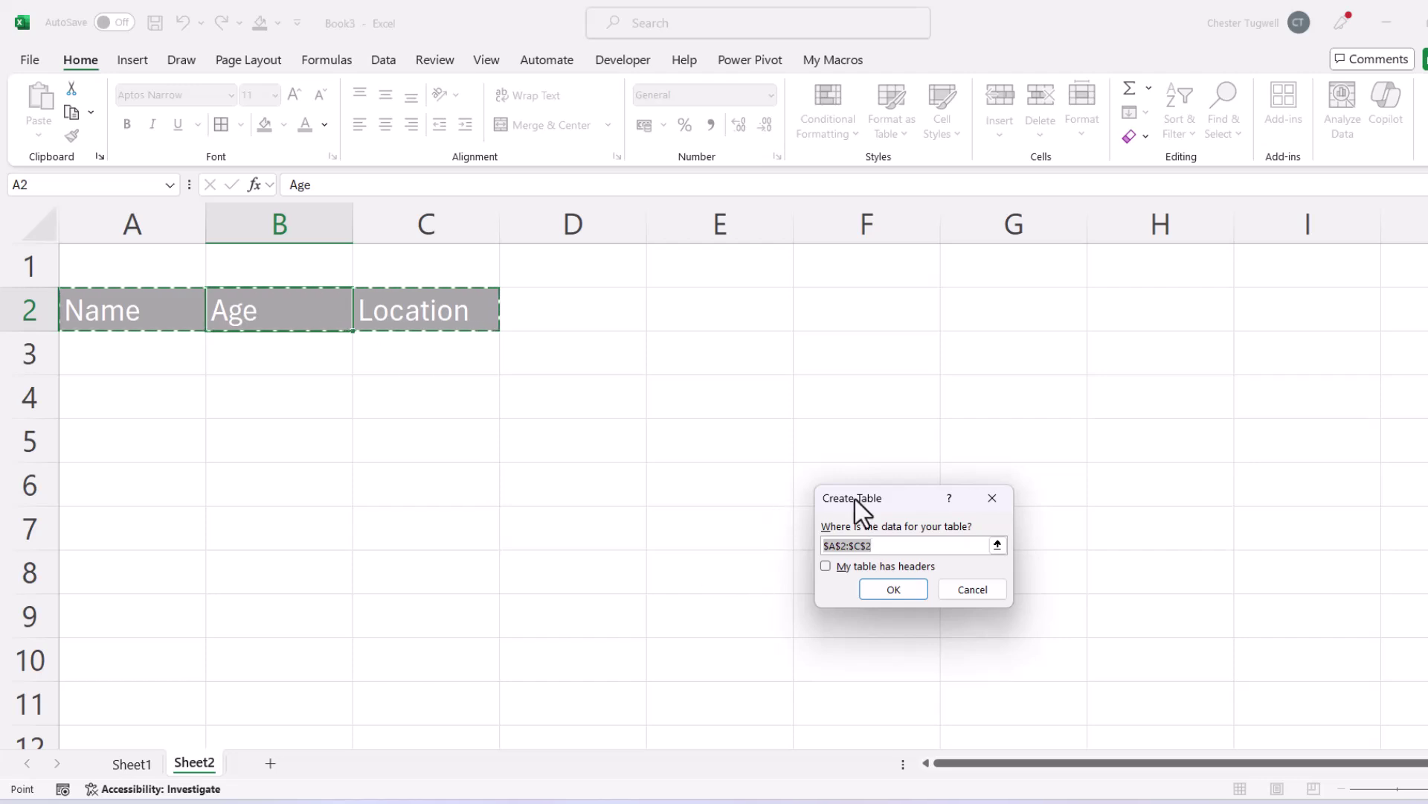
{"action": "left_click", "coordinate": [826, 570]}
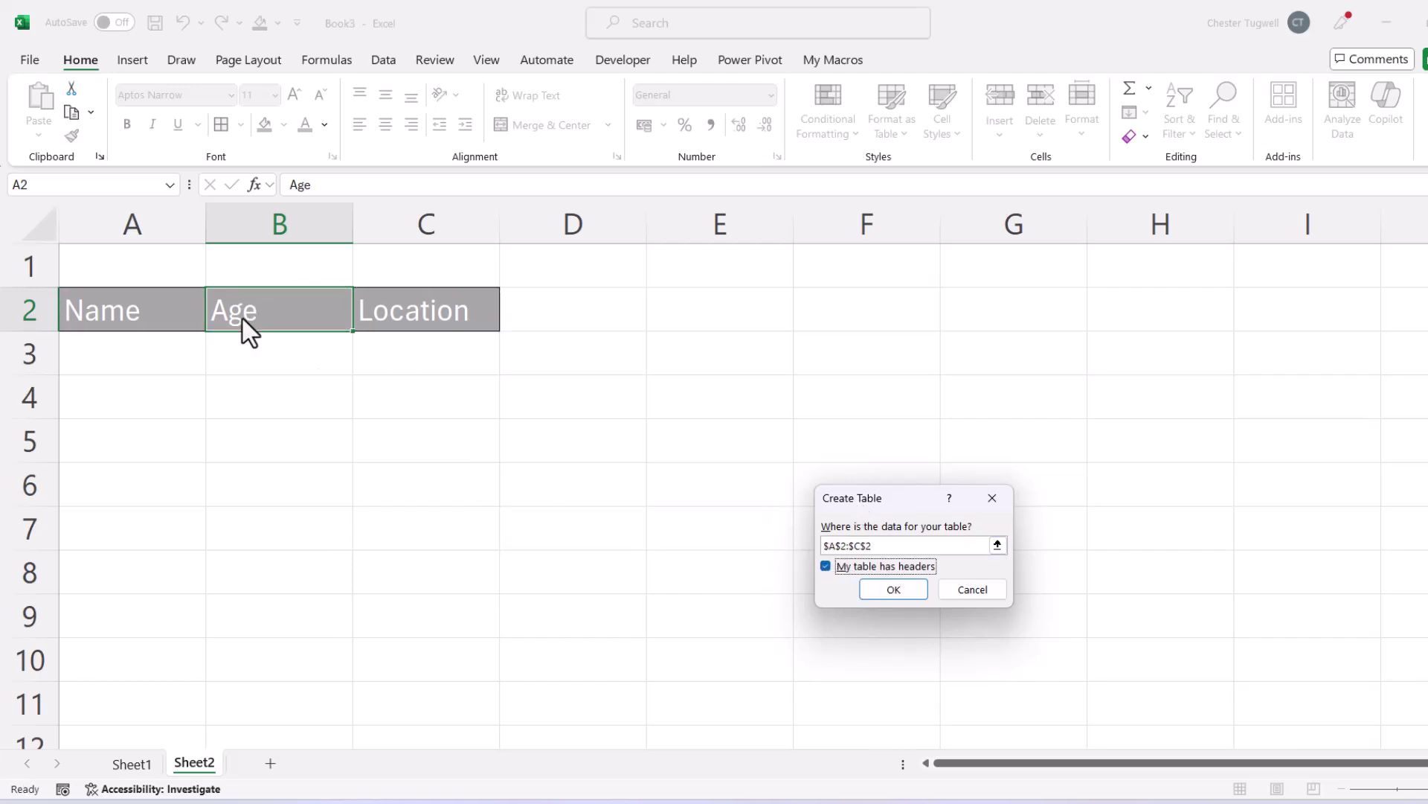
{"action": "left_click", "coordinate": [893, 588]}
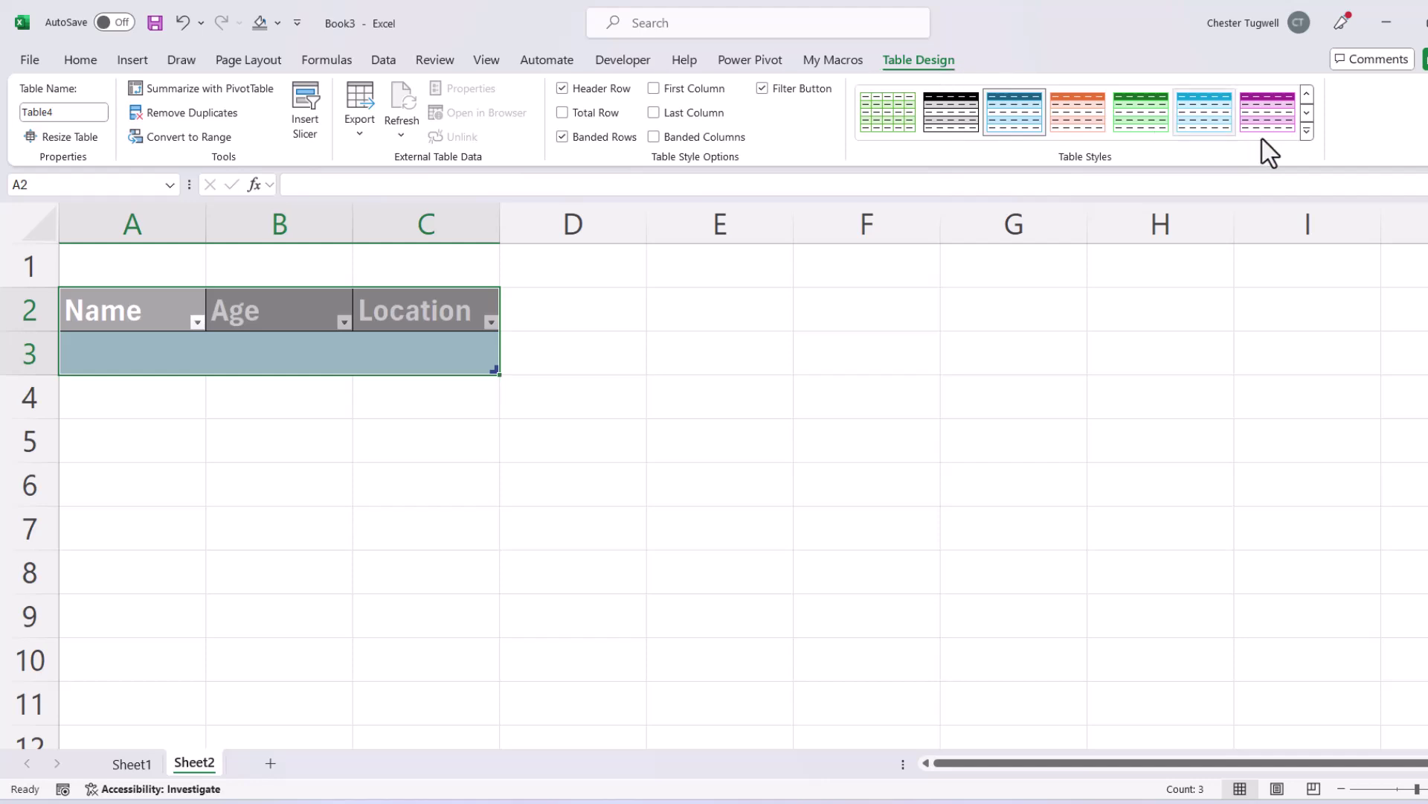
Clear the table style and create Table Style 1 with outline and inside borders on the whole table
{"action": "left_click", "coordinate": [1309, 139]}
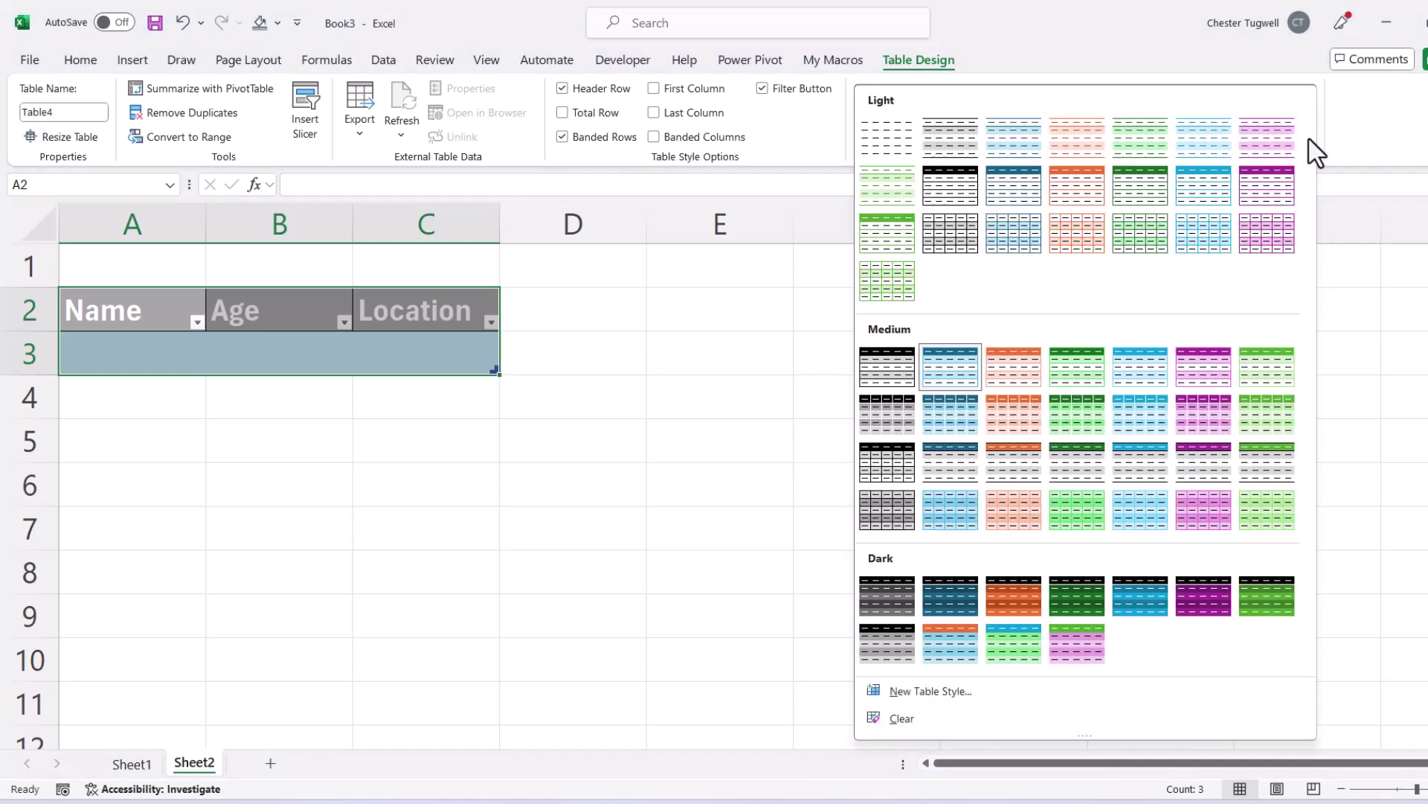
{"action": "left_click", "coordinate": [903, 720]}
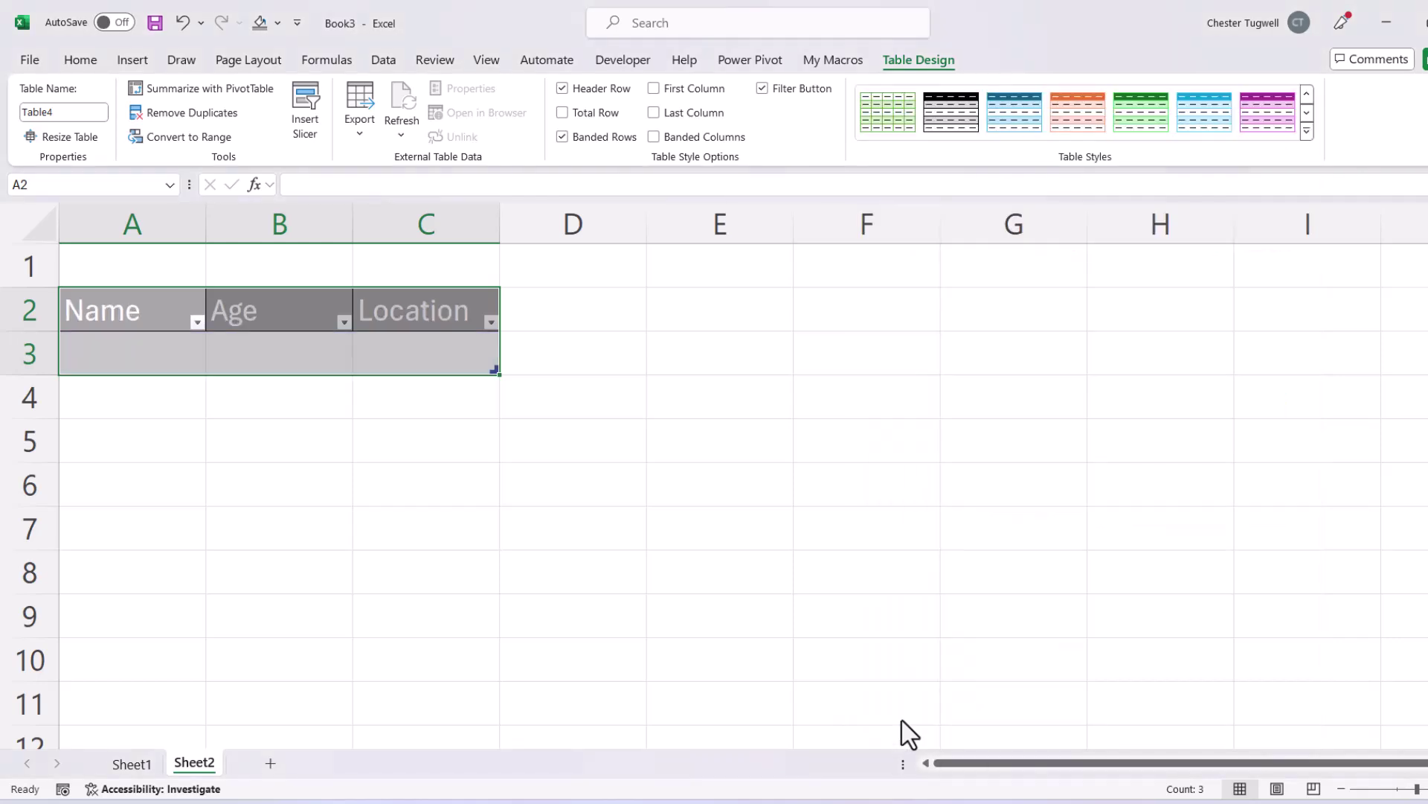
{"action": "left_click", "coordinate": [1307, 133]}
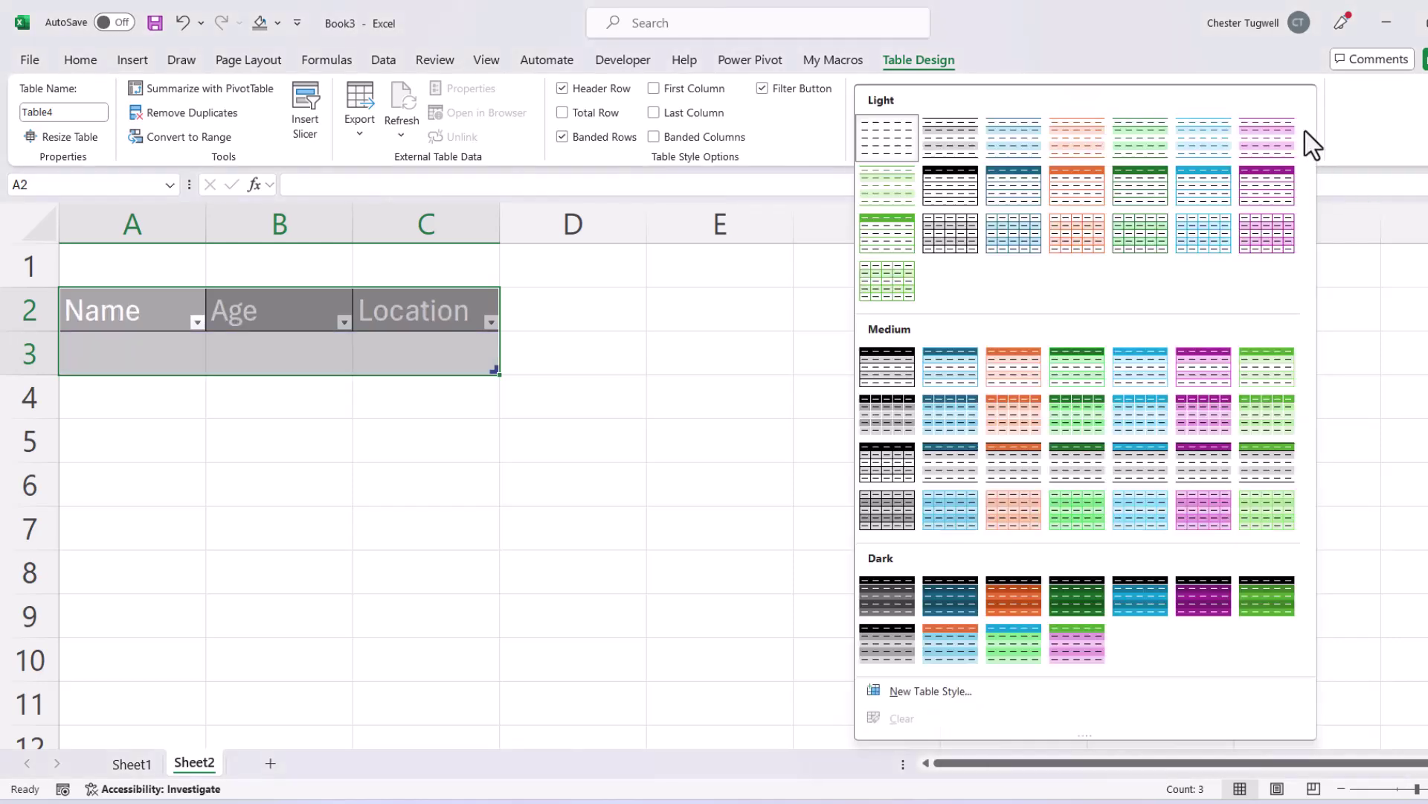
{"action": "left_click", "coordinate": [931, 690]}
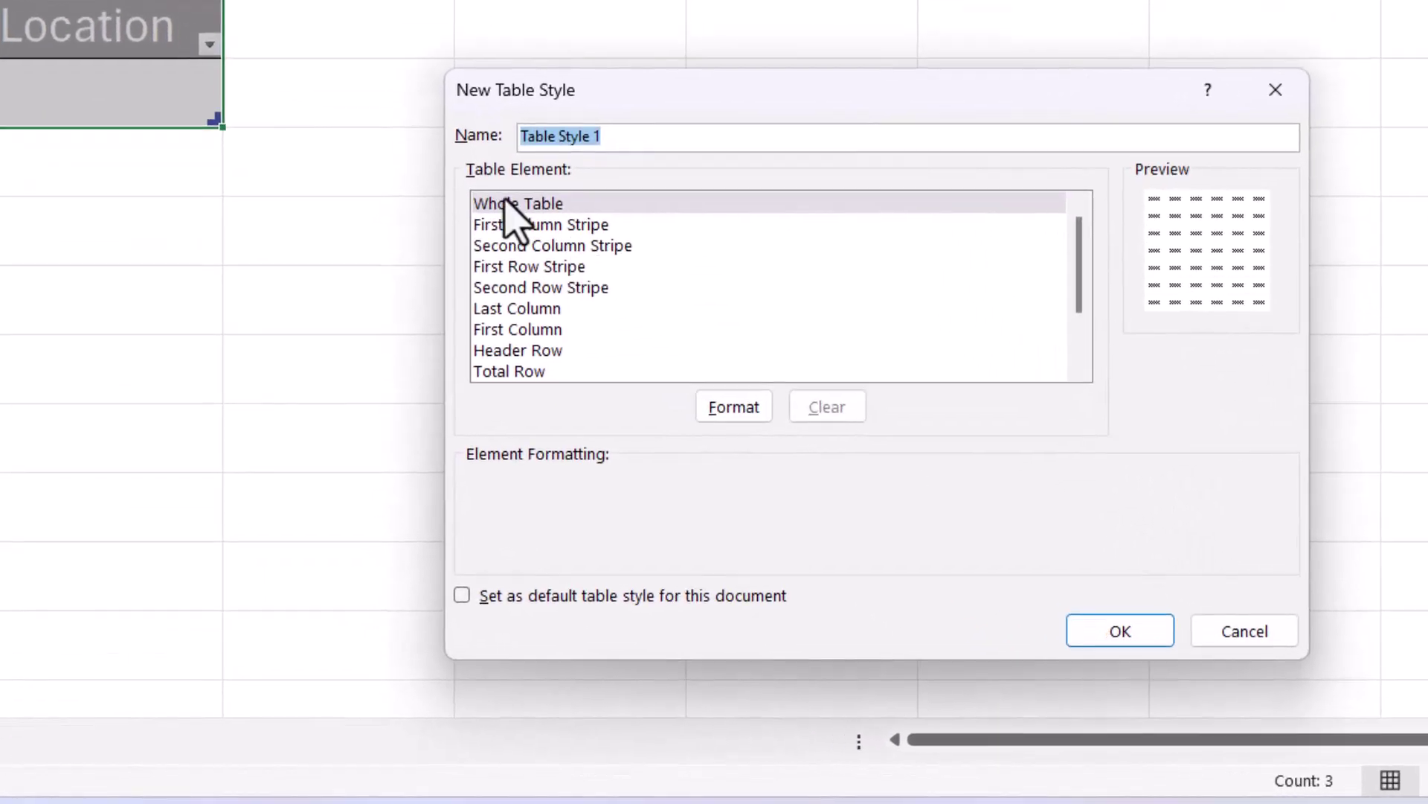
{"action": "left_click", "coordinate": [505, 202]}
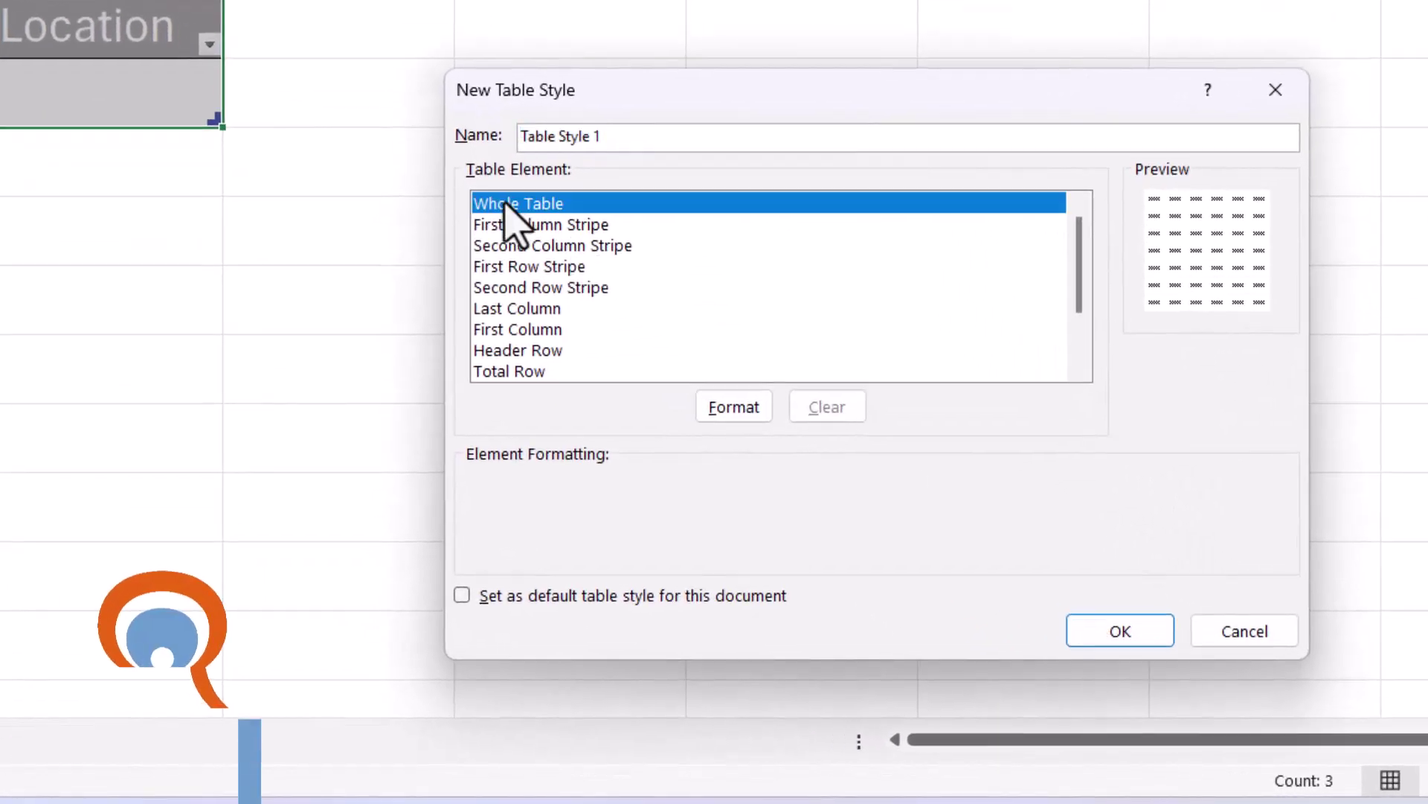
{"action": "left_click", "coordinate": [738, 410]}
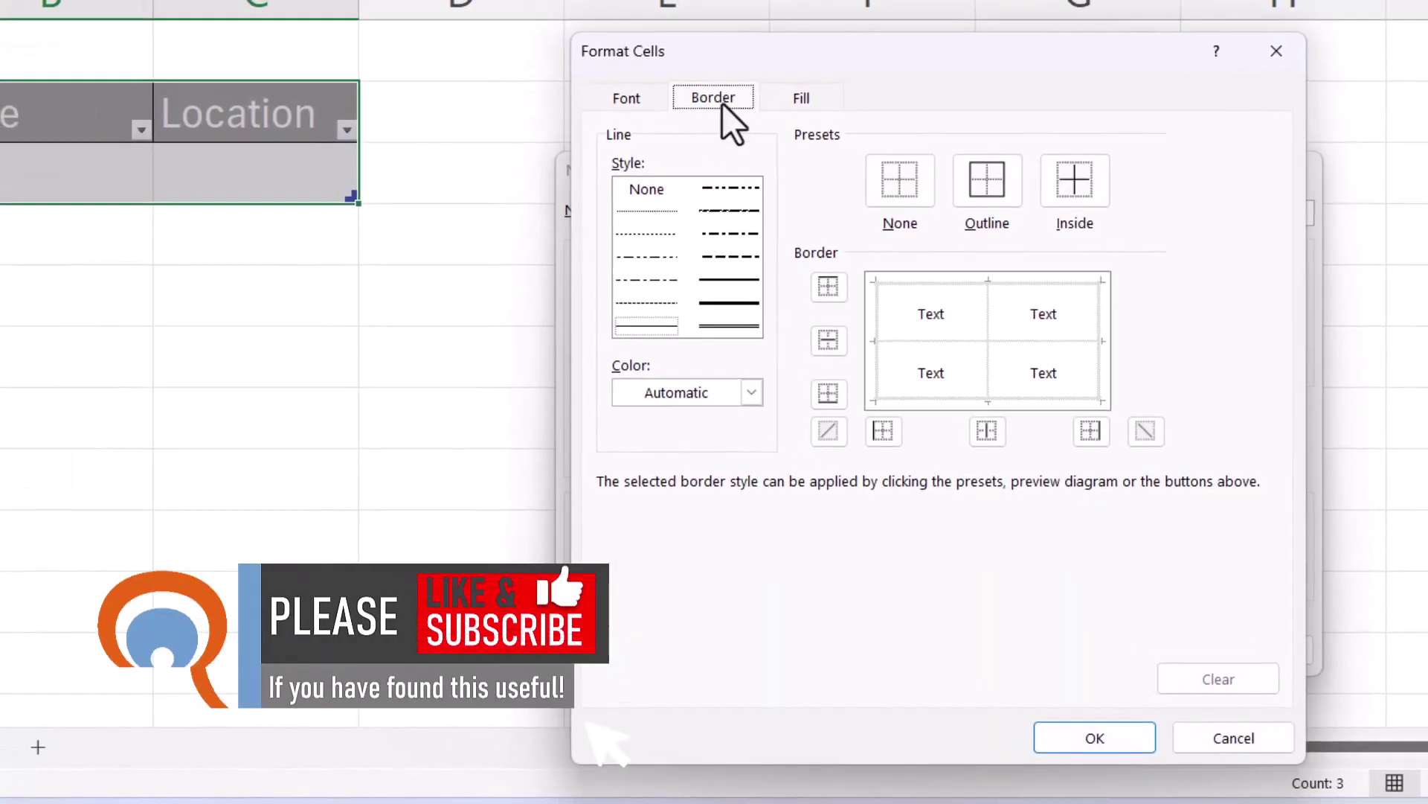
{"action": "left_click", "coordinate": [991, 195]}
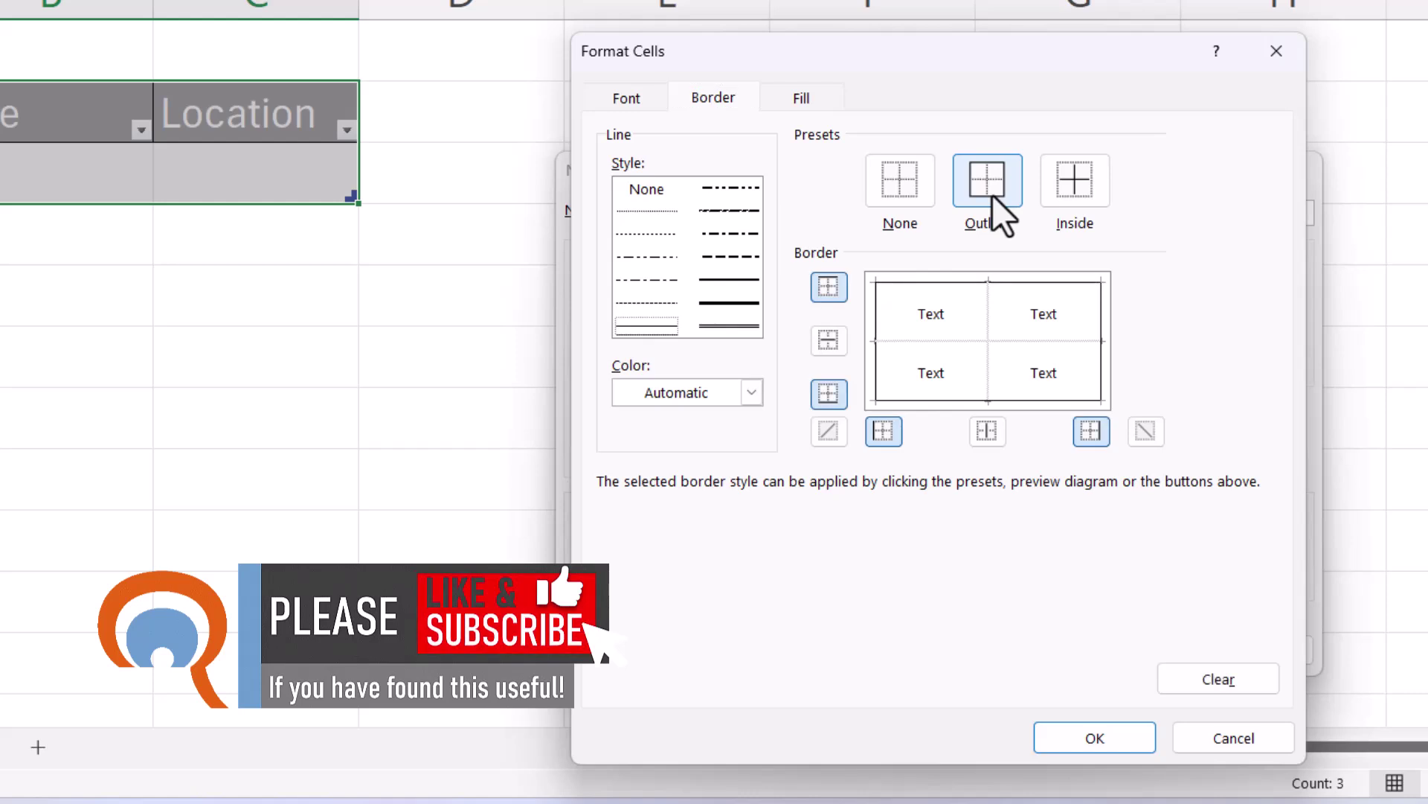
{"action": "left_click", "coordinate": [1083, 190]}
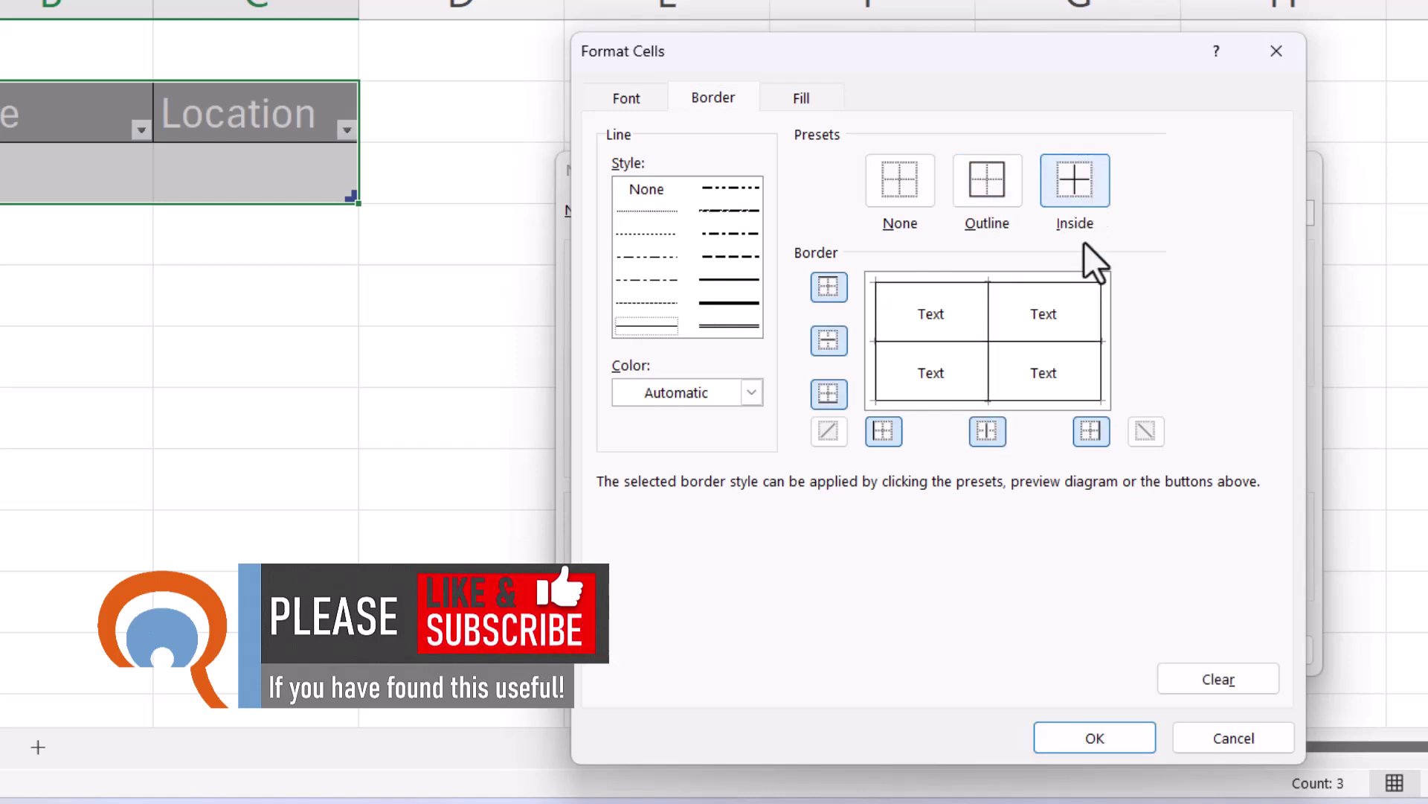
{"action": "left_click", "coordinate": [1070, 727]}
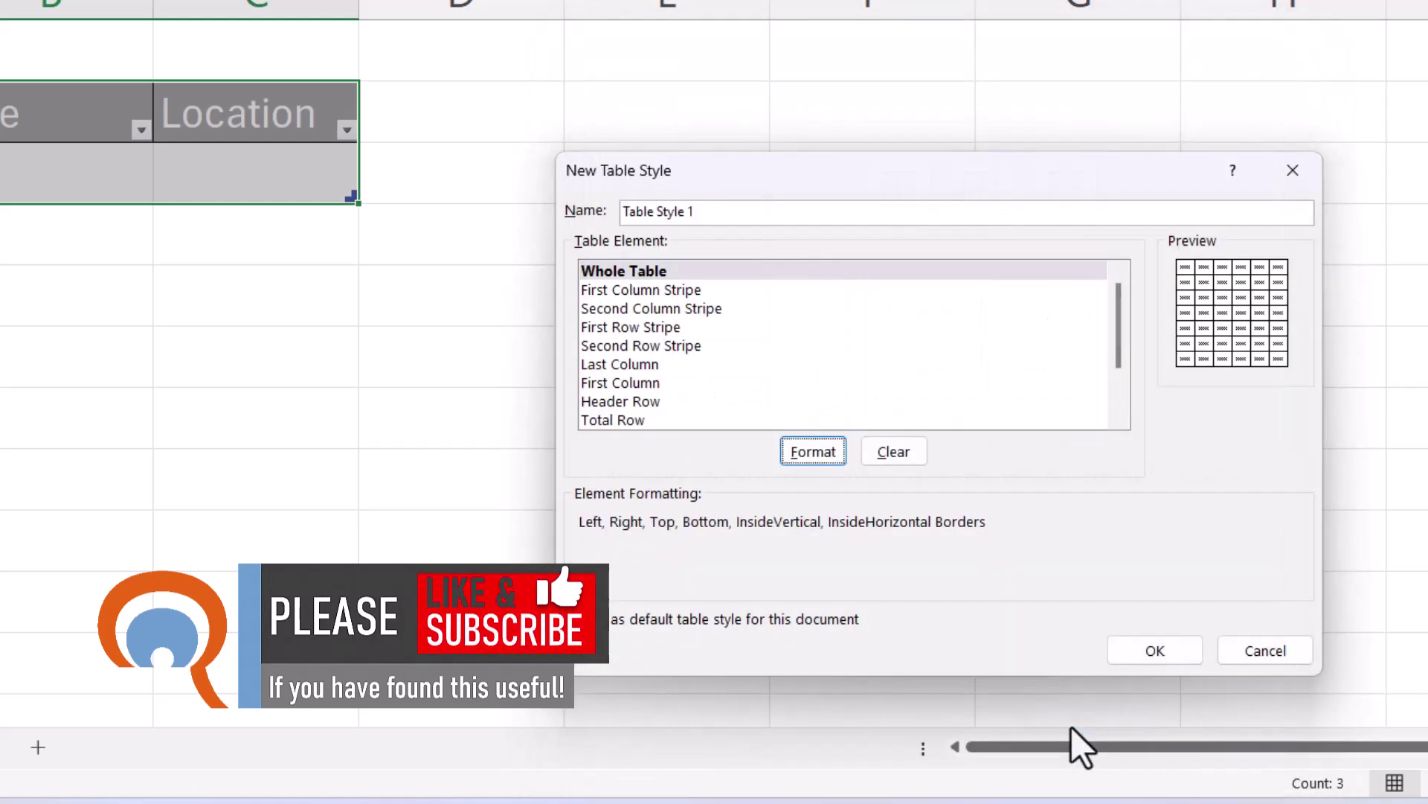
{"action": "left_click", "coordinate": [1137, 658]}
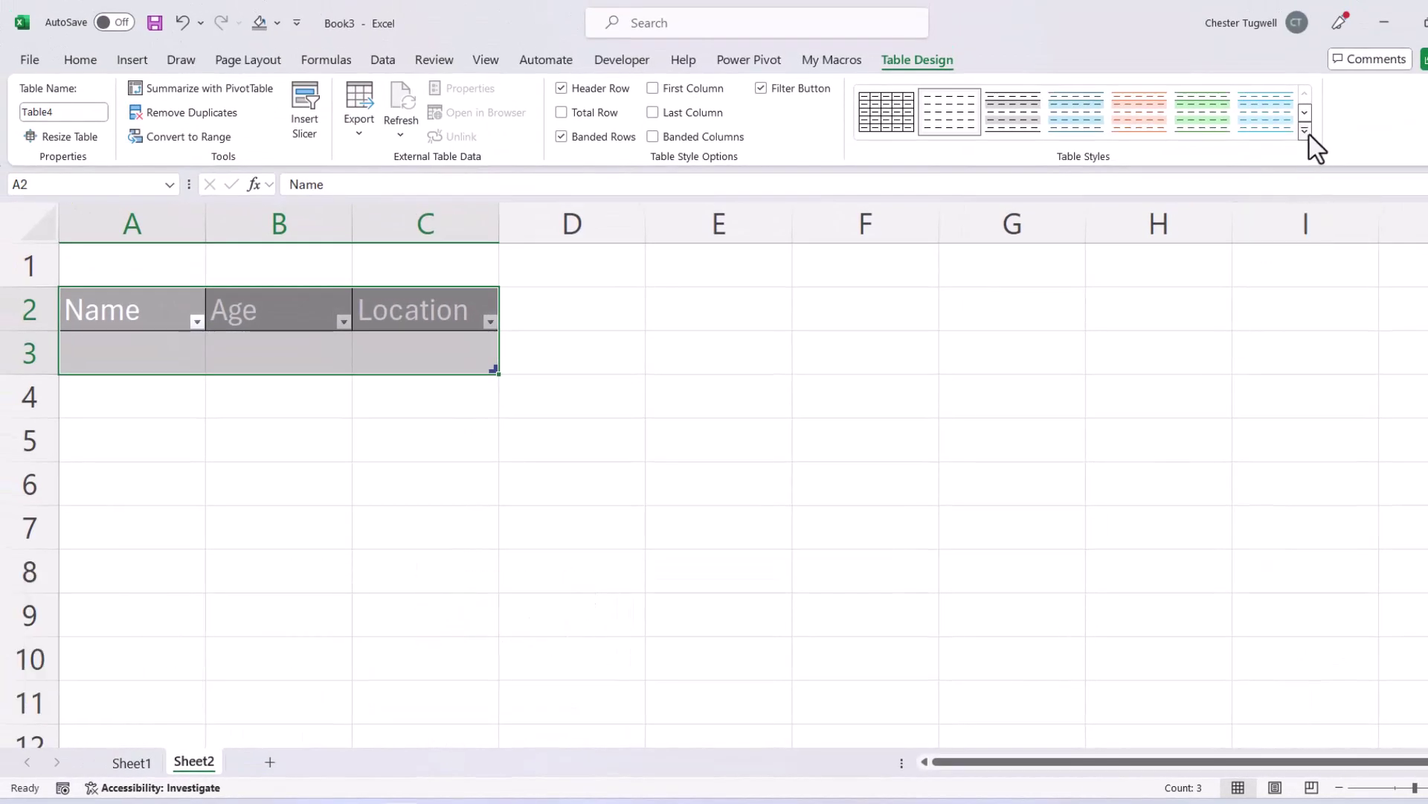
Apply Table Style 1, then enter a name in A3 and 6 in B4
{"action": "left_click", "coordinate": [1307, 132]}
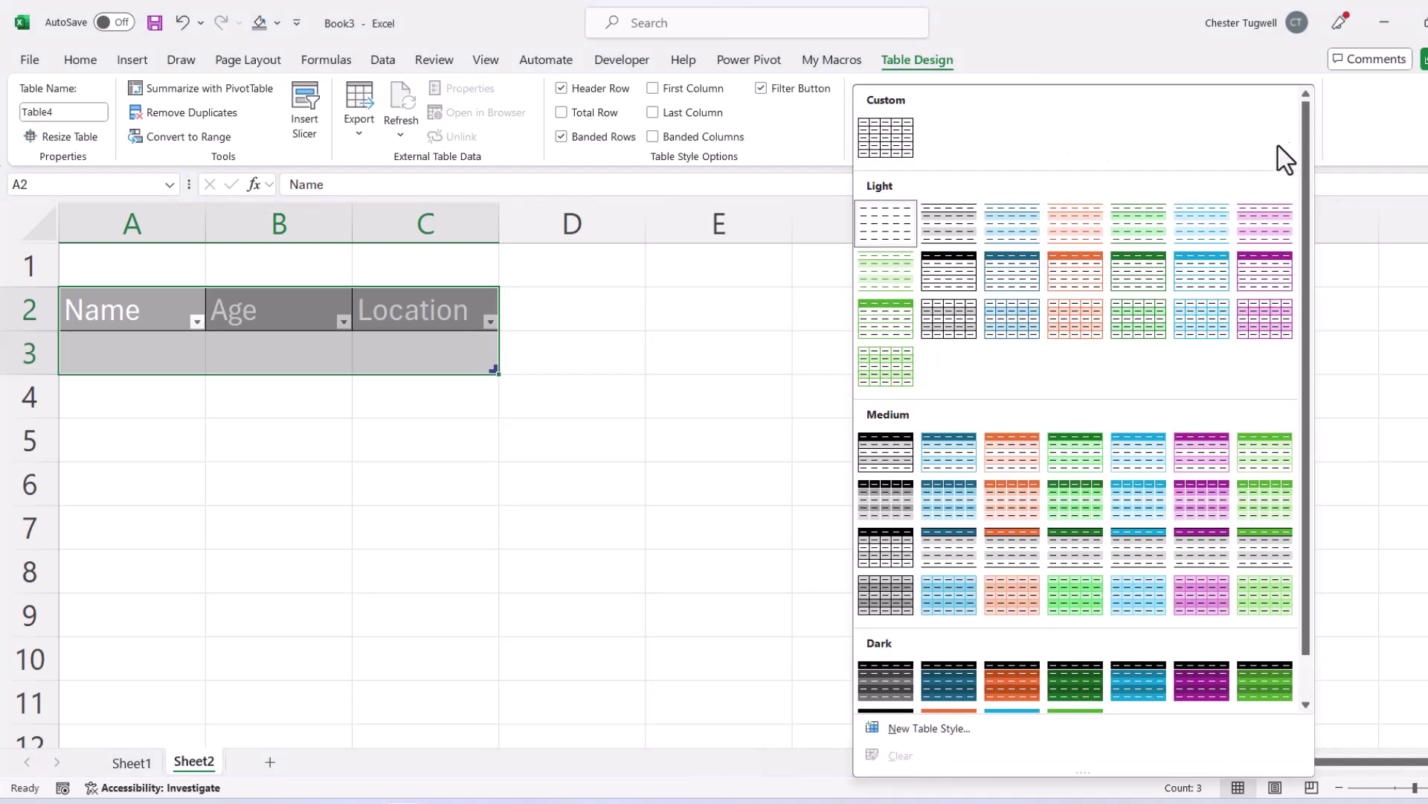
{"action": "left_click", "coordinate": [886, 140]}
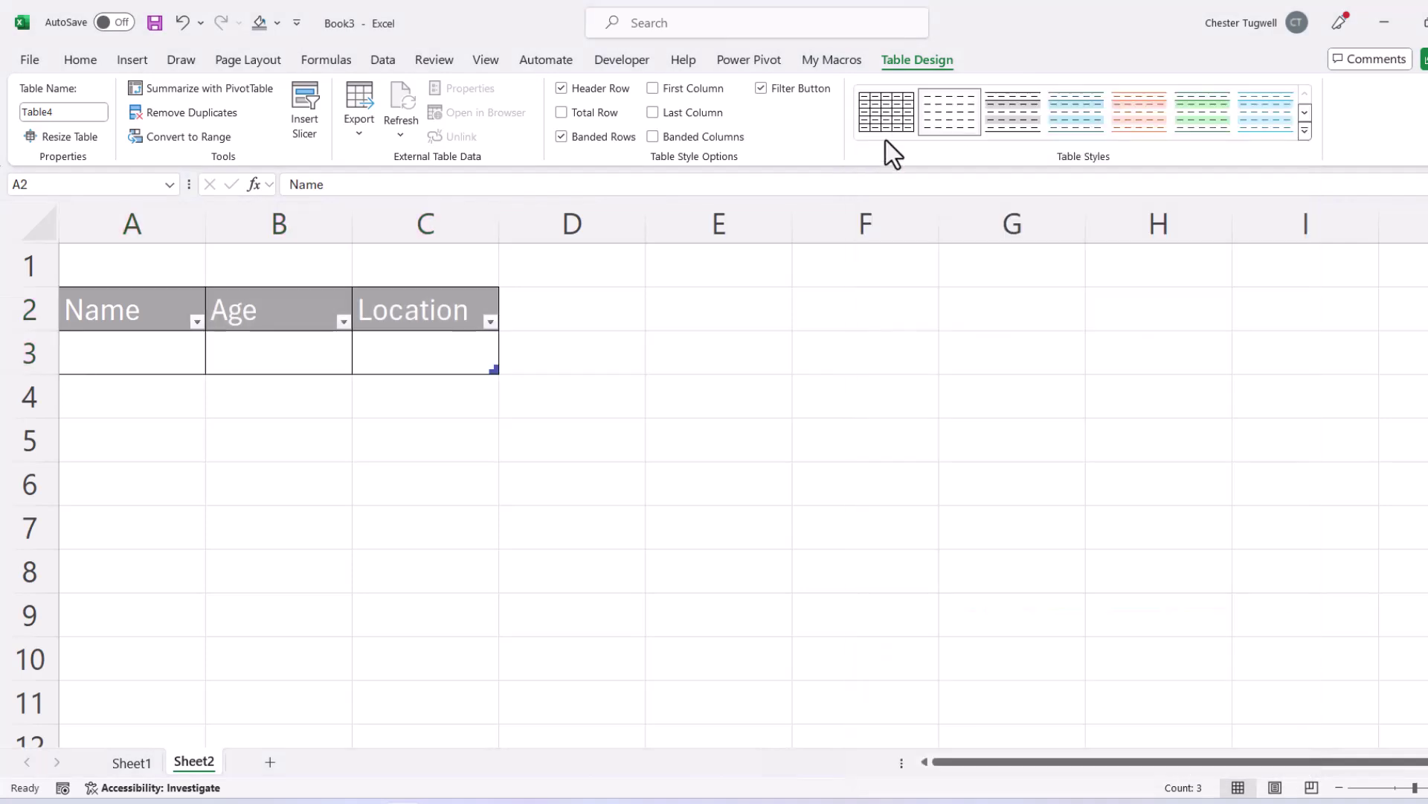
{"action": "left_click", "coordinate": [177, 348]}
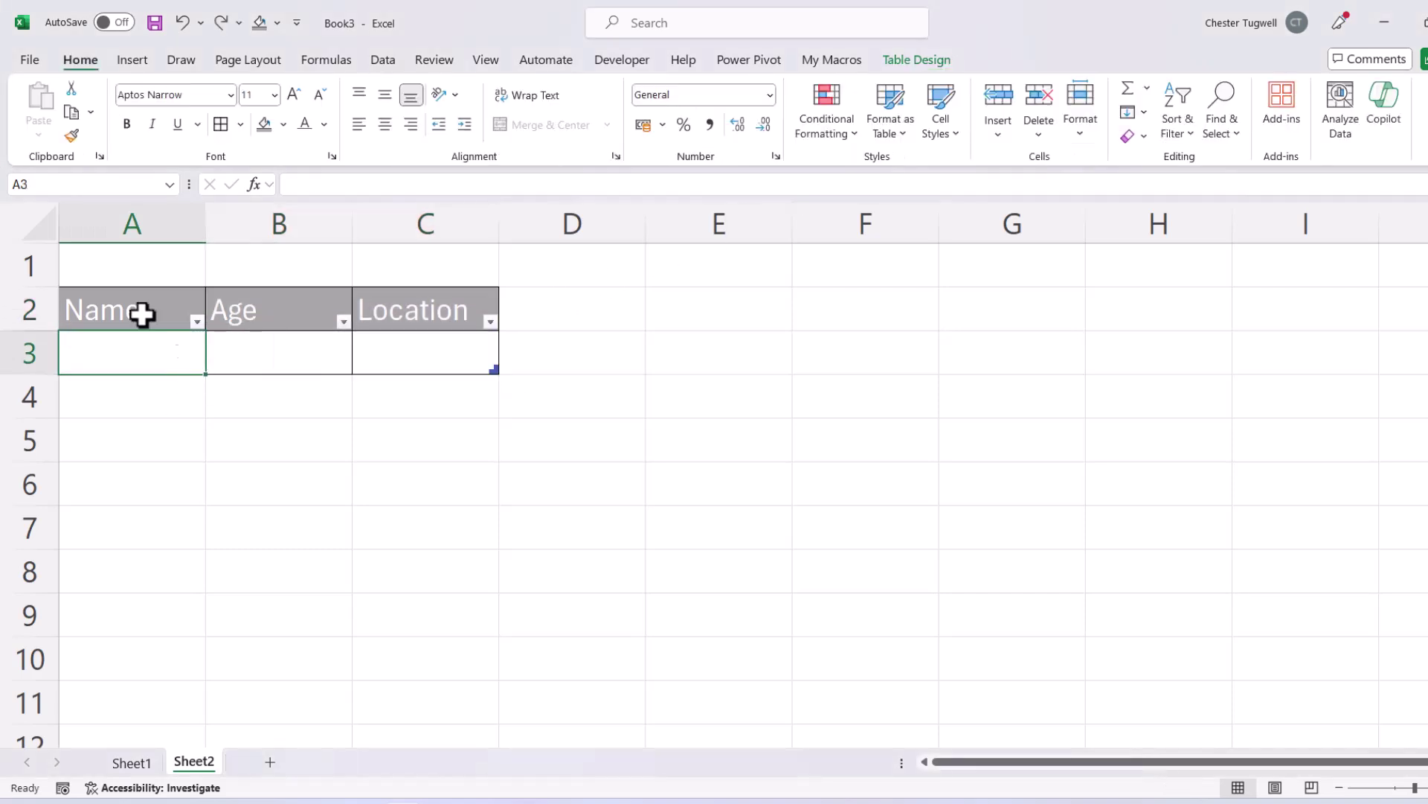
{"action": "type", "text": "Chester"}
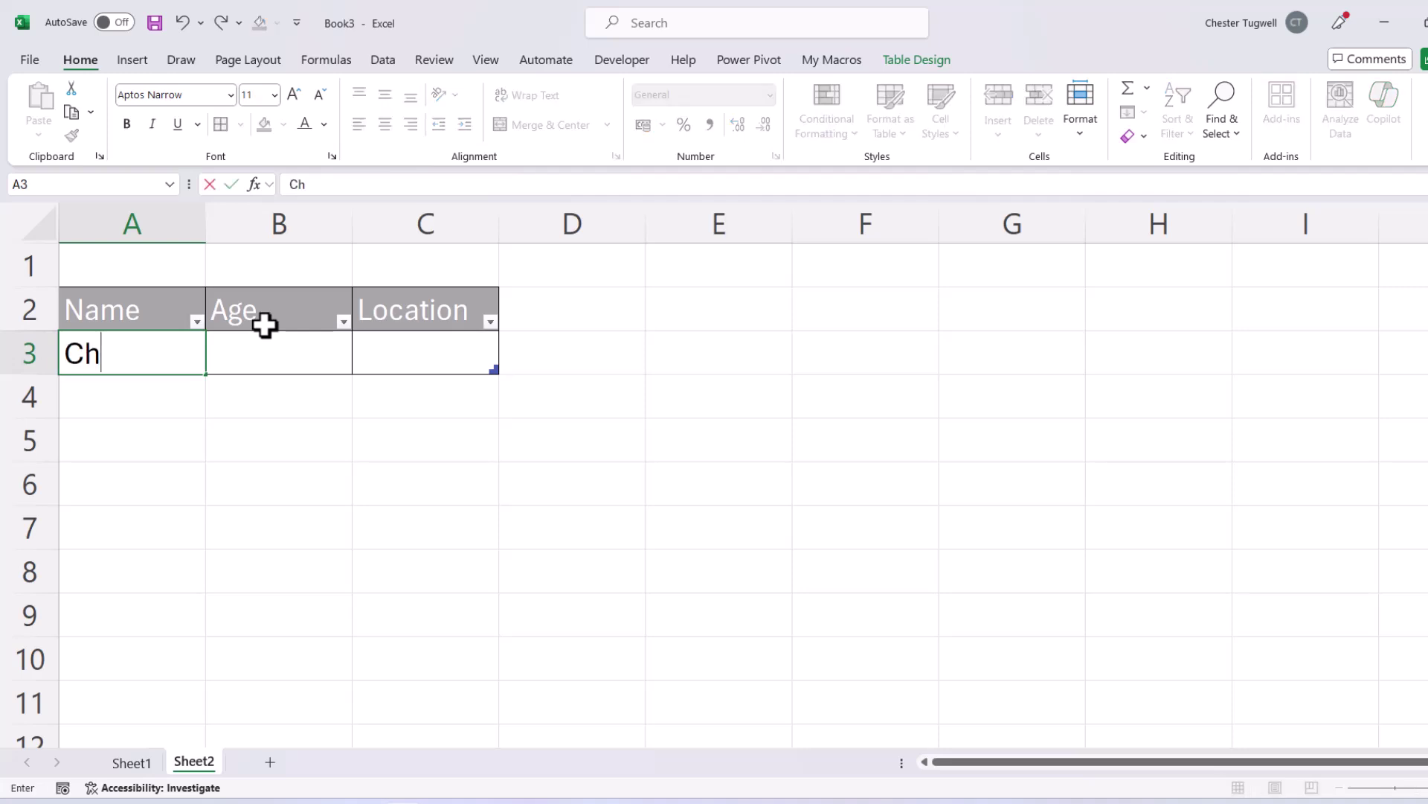
{"action": "left_click", "coordinate": [245, 399]}
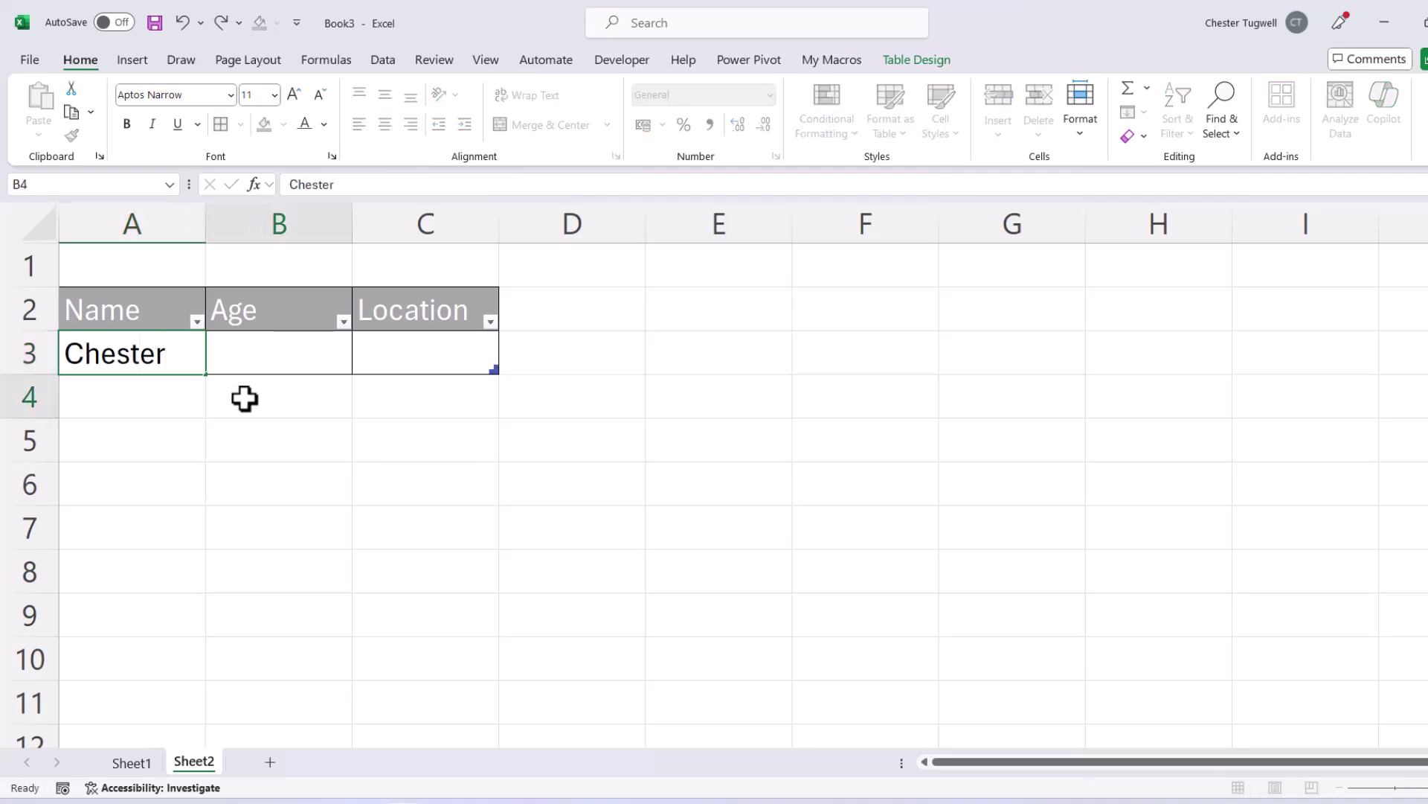
{"action": "type", "text": "6"}
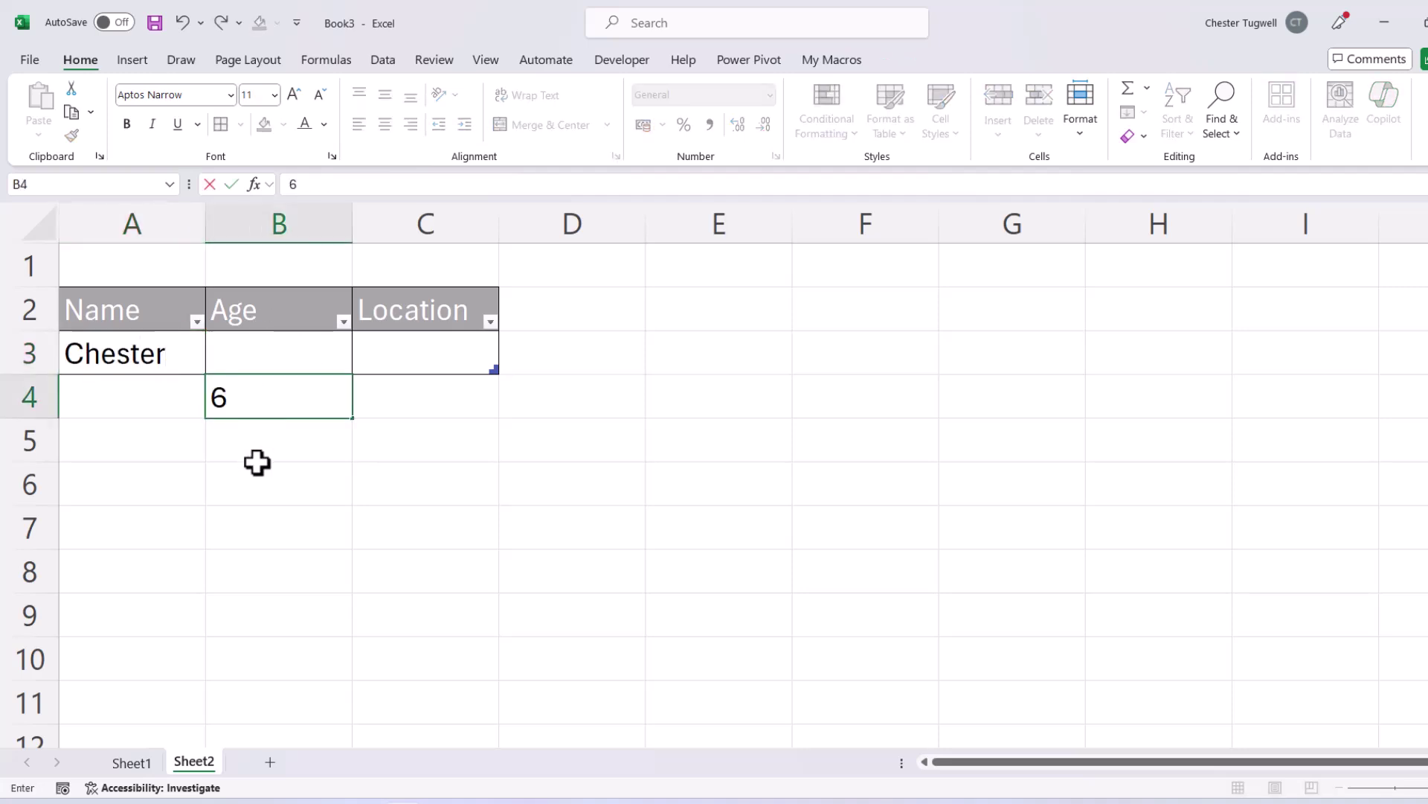
{"action": "left_click", "coordinate": [242, 469]}
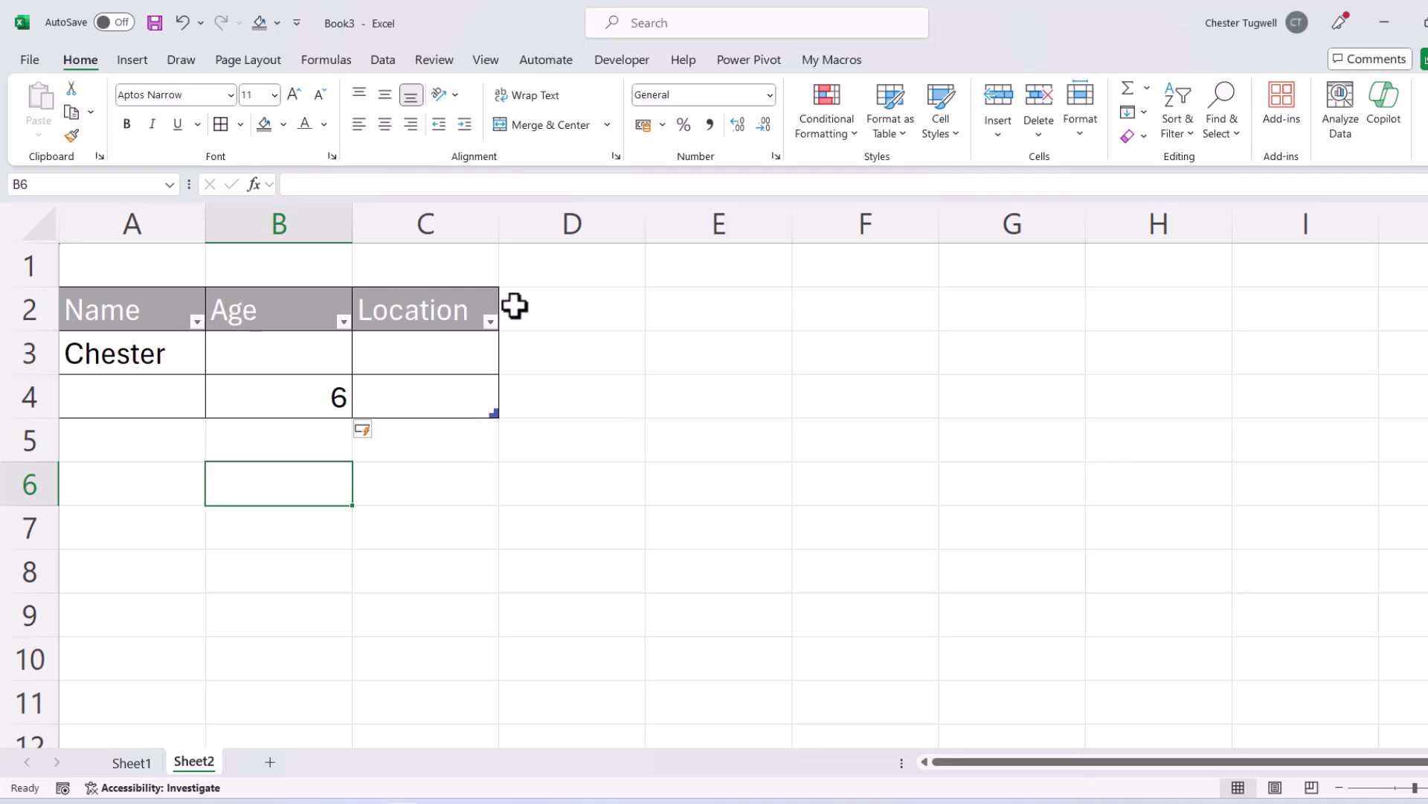
Turn off the table's Filter Button, then resize the table to row 8 and back to row 4
{"action": "left_click", "coordinate": [428, 345]}
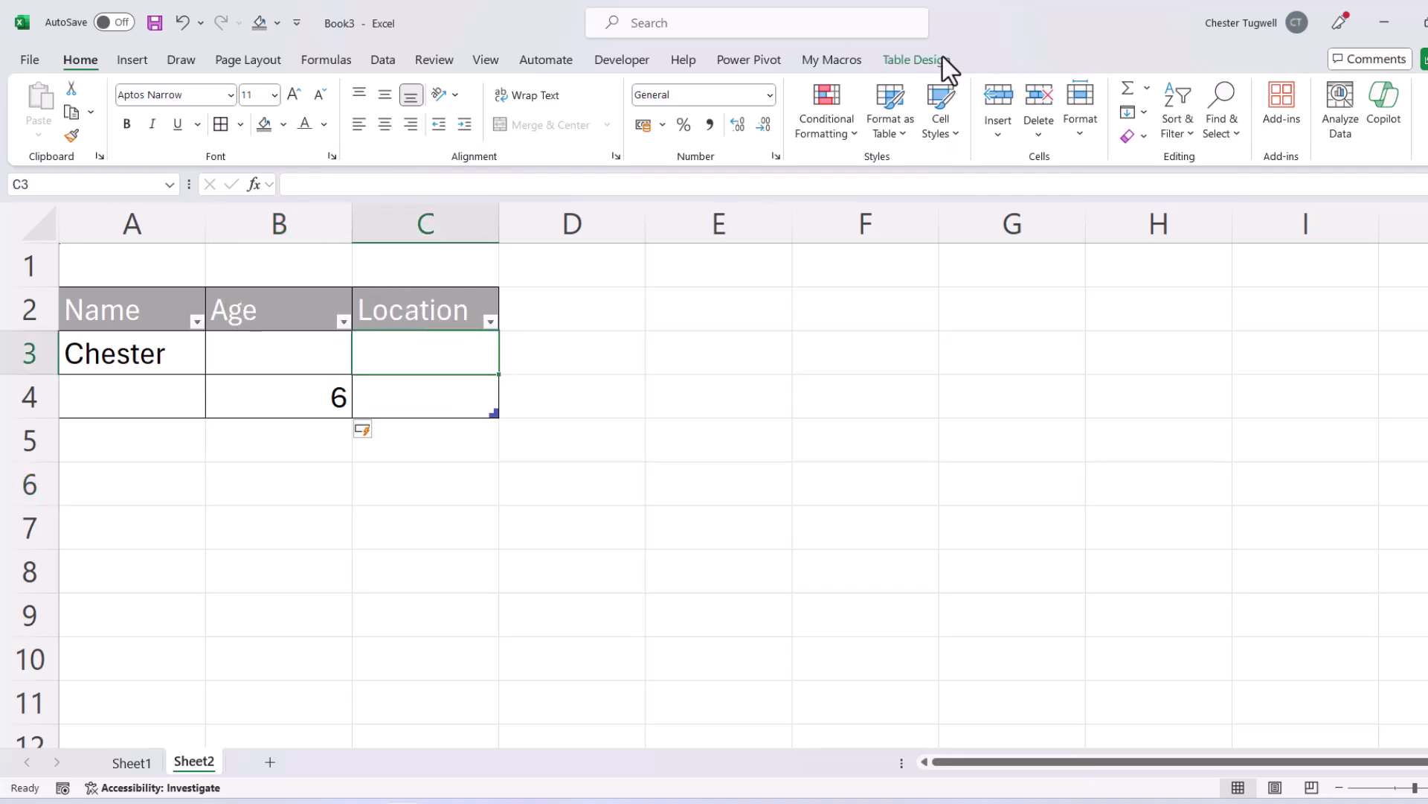
{"action": "left_click", "coordinate": [923, 59]}
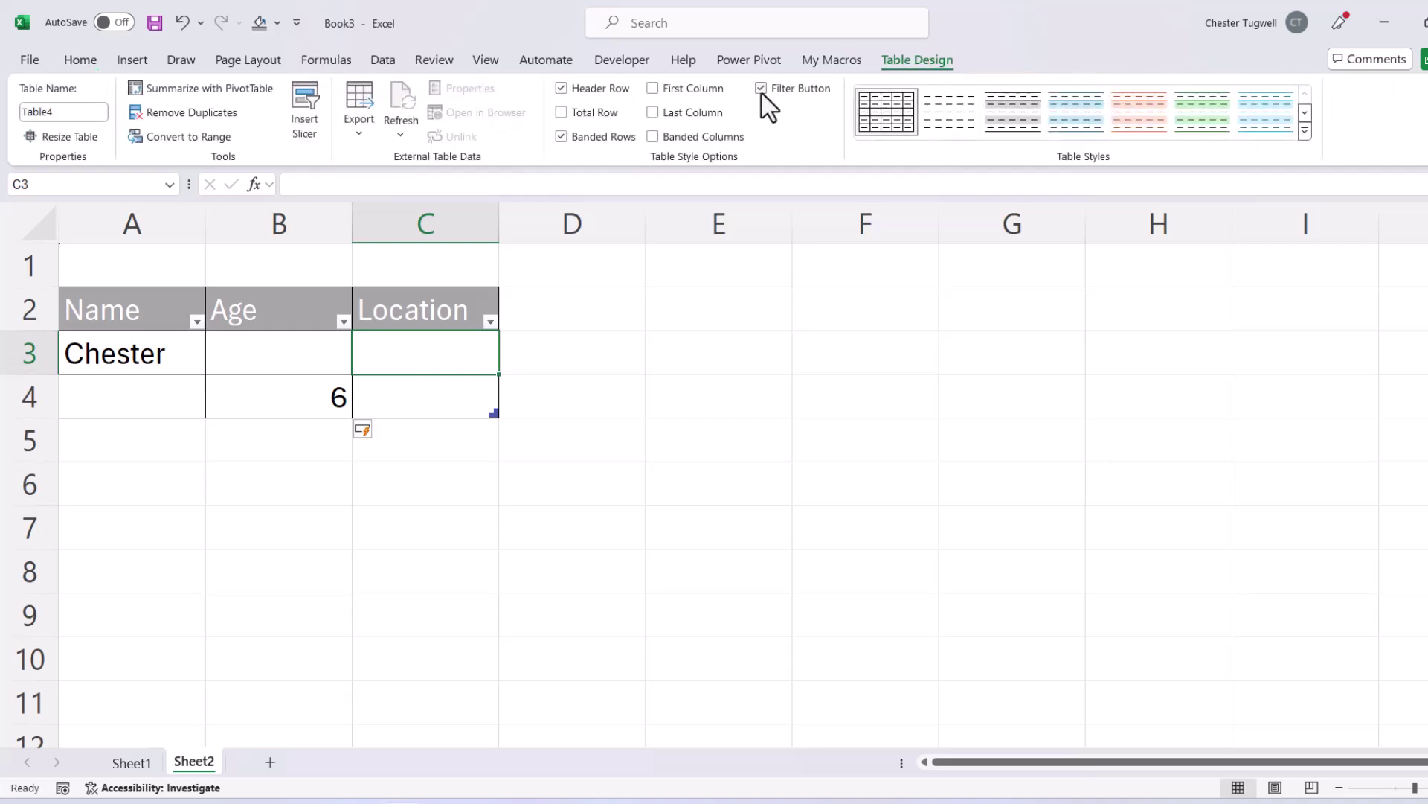
{"action": "left_click", "coordinate": [762, 90]}
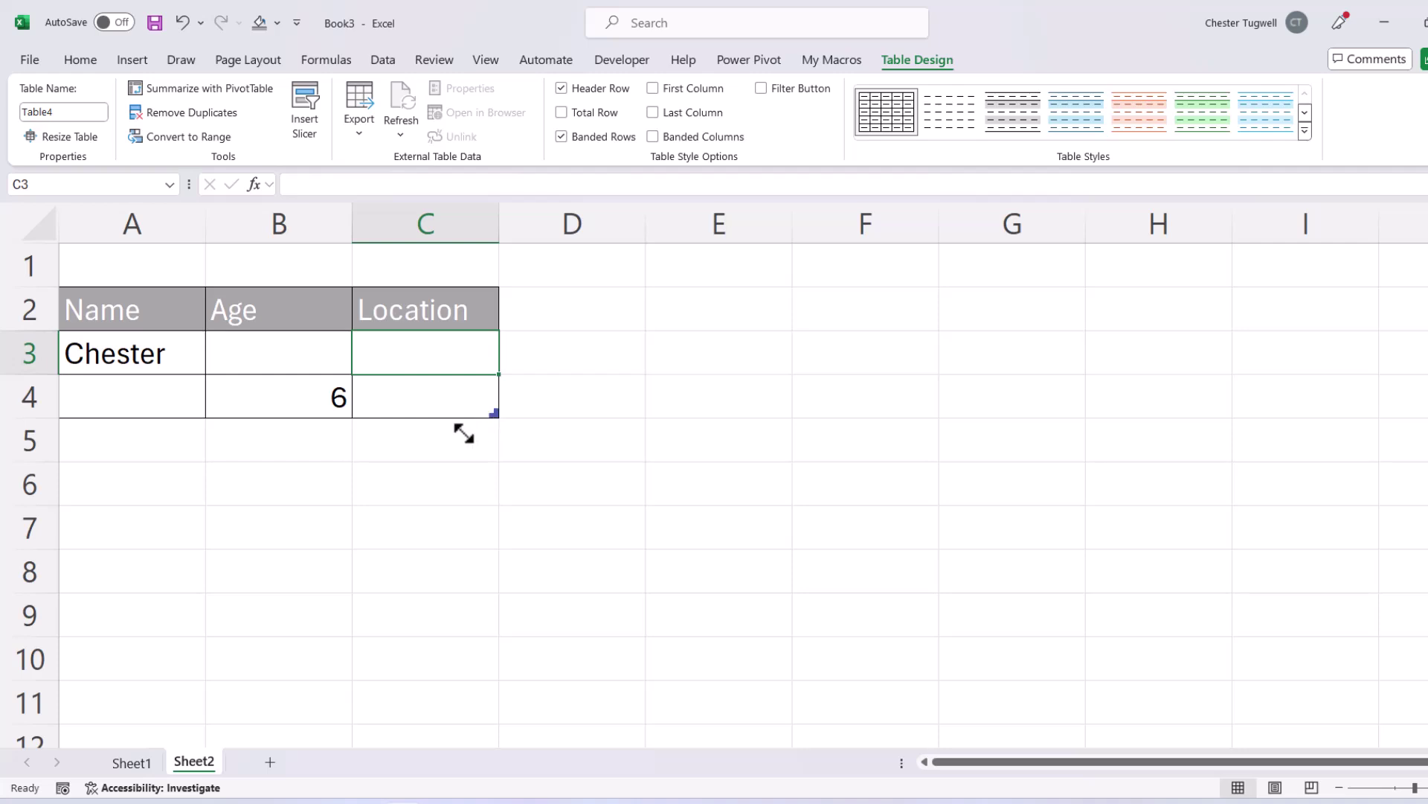
{"action": "left_click_drag", "start_coordinate": [493, 413], "coordinate": [485, 592]}
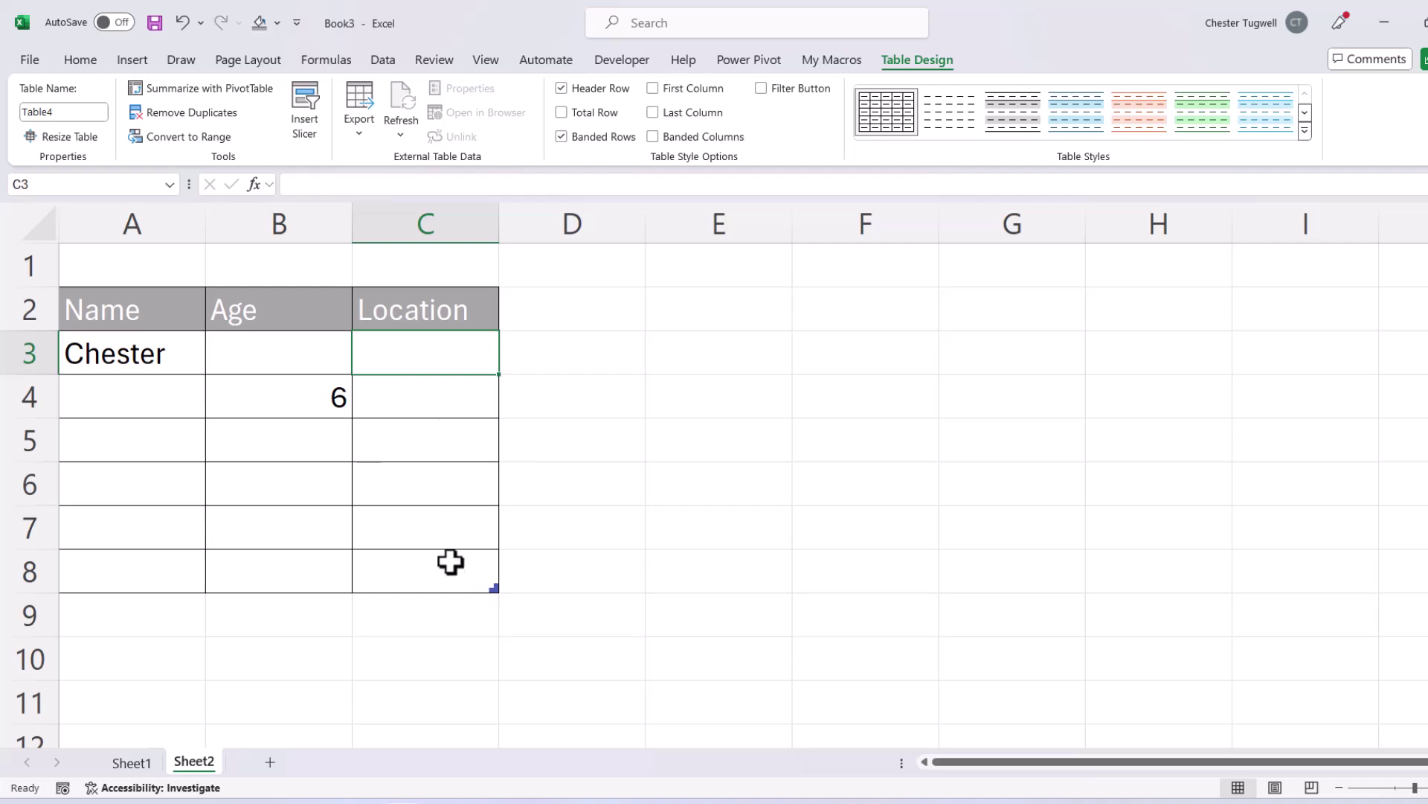
{"action": "left_click_drag", "start_coordinate": [494, 585], "coordinate": [491, 417]}
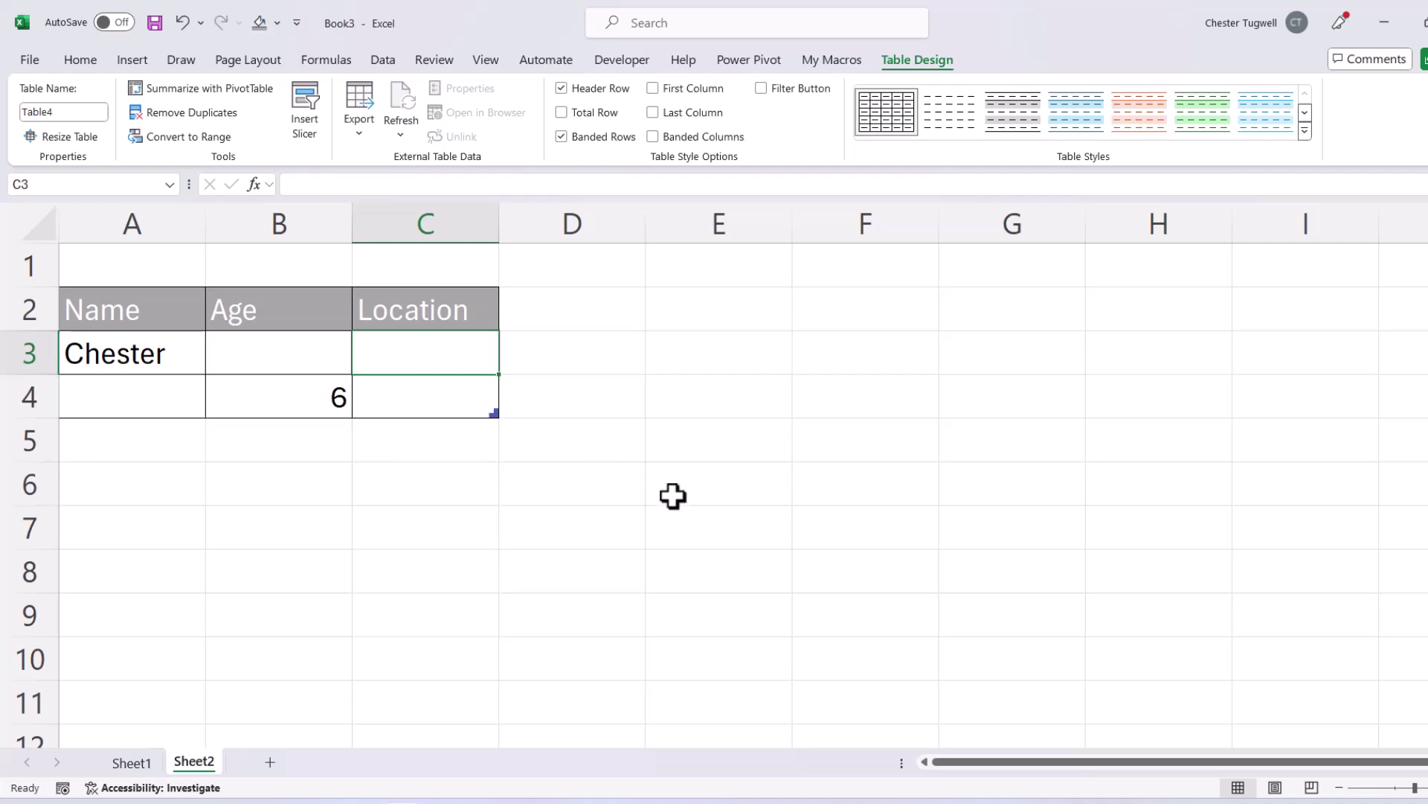